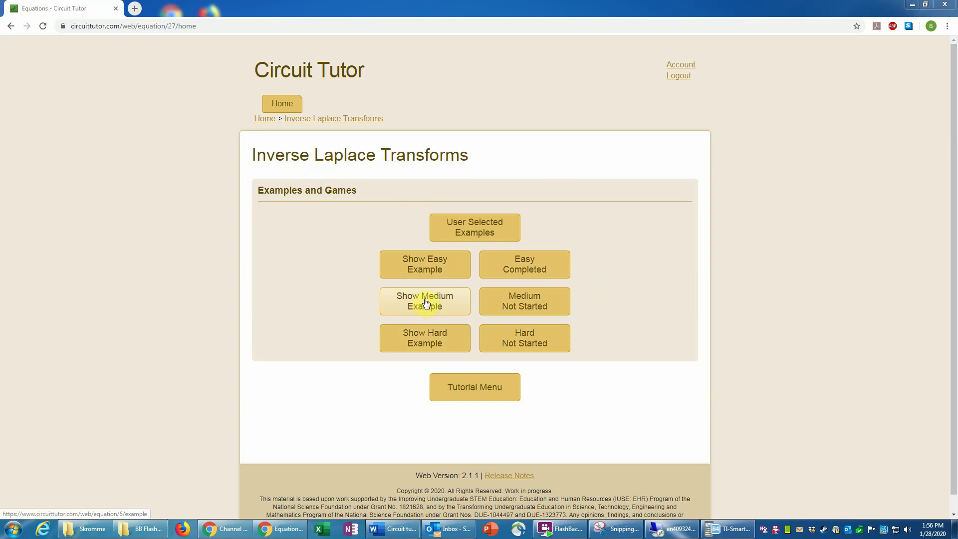
# Open the medium-level worked example, examine its inverse Laplace solution through to the final answer, and return to the level menu.
pyautogui.click(424, 302)
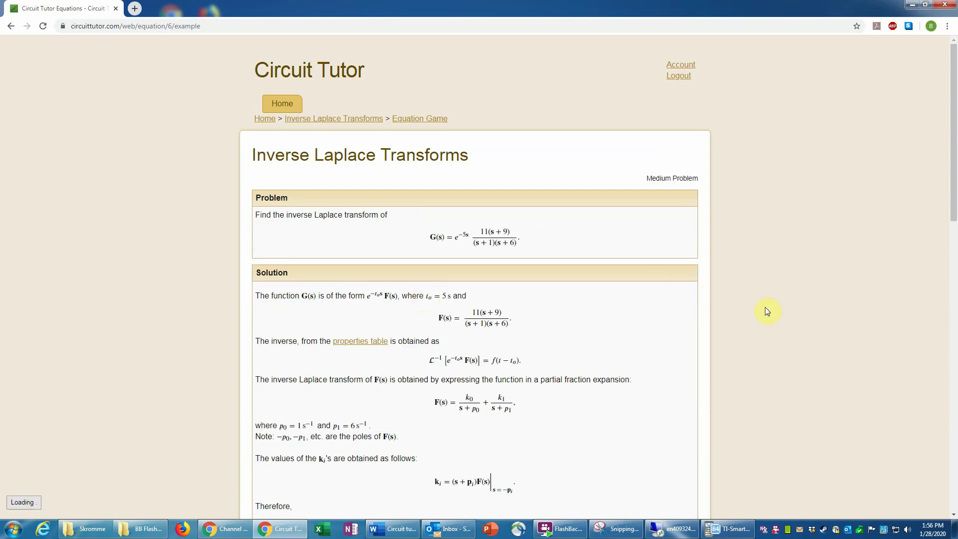
pyautogui.scroll(-1, 766, 311)
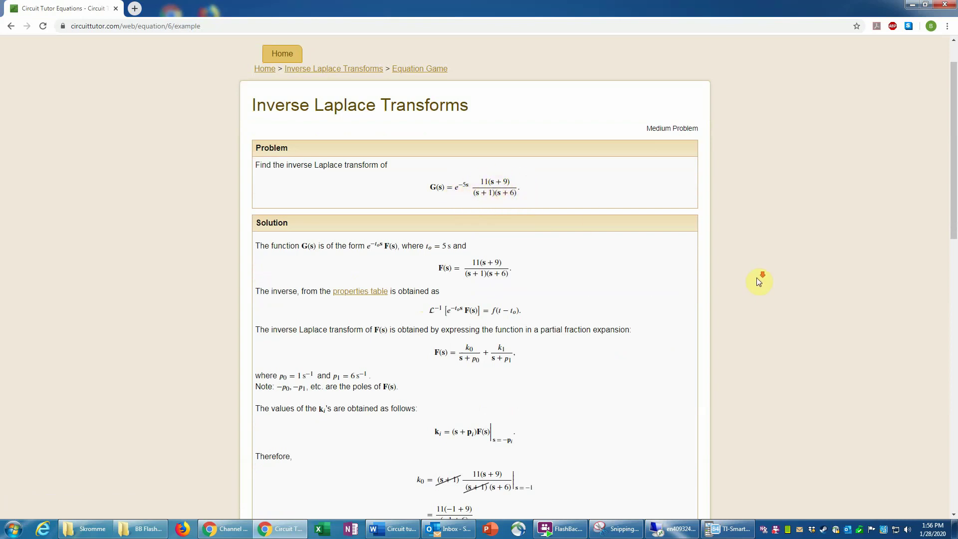
pyautogui.scroll(-2, 698, 277)
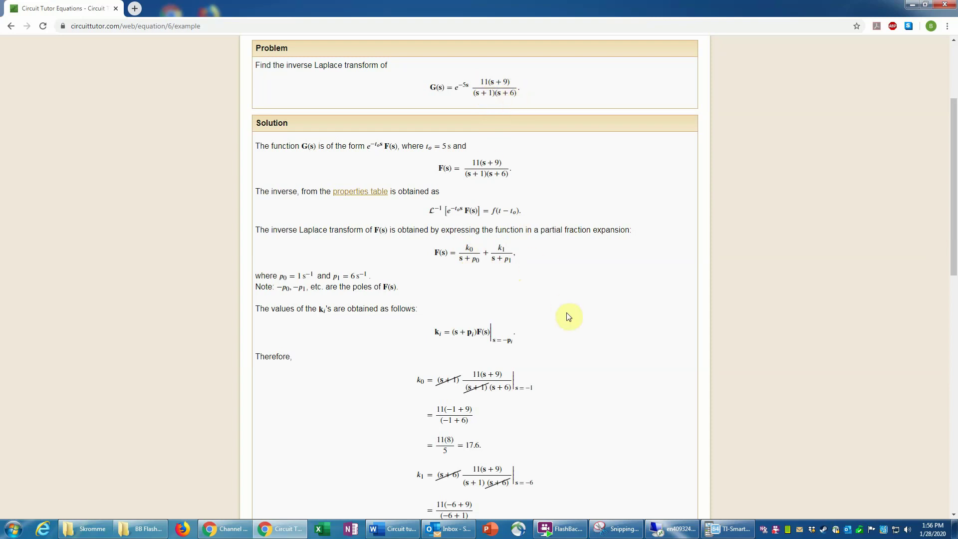
pyautogui.scroll(-3, 569, 317)
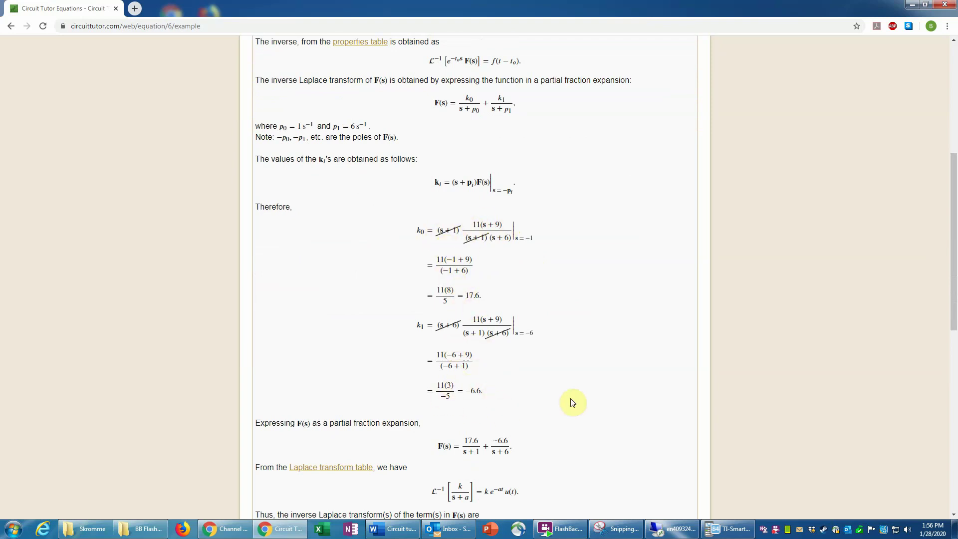
pyautogui.scroll(-5, 570, 398)
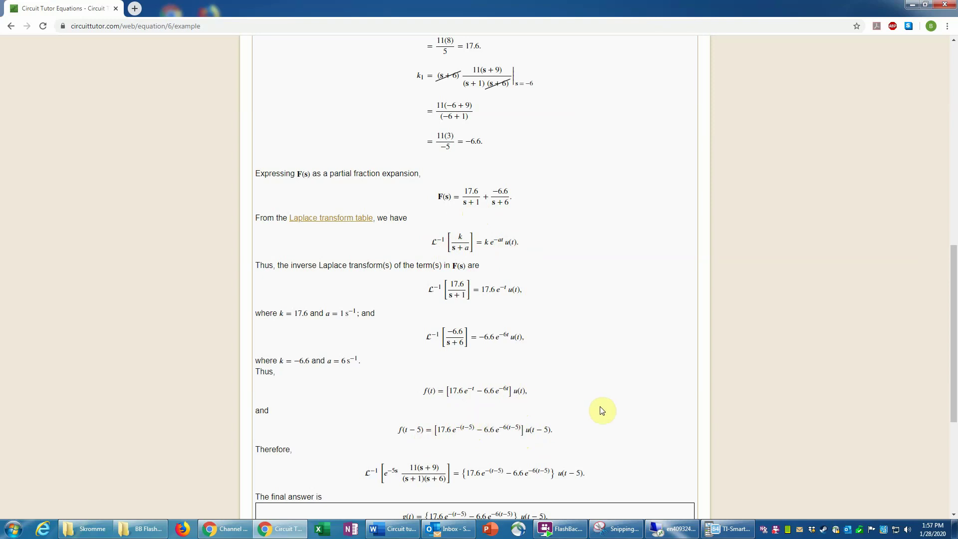
pyautogui.scroll(8, 597, 406)
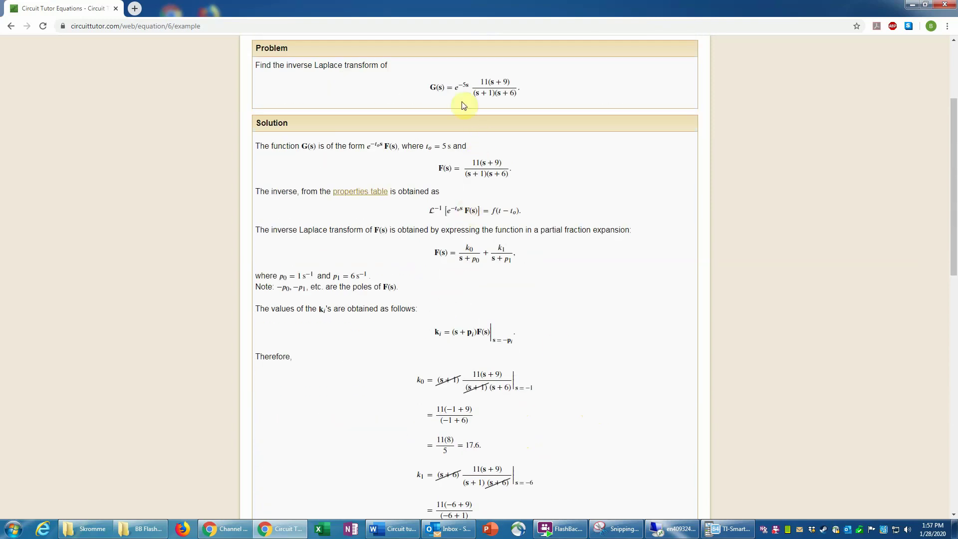
pyautogui.scroll(-6, 554, 428)
pyautogui.scroll(-4, 557, 428)
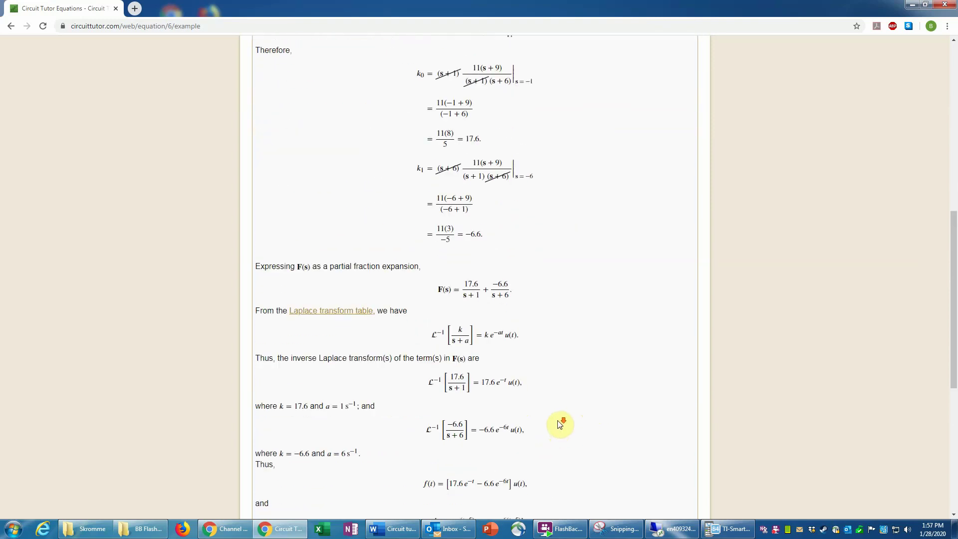
pyautogui.scroll(-1, 544, 465)
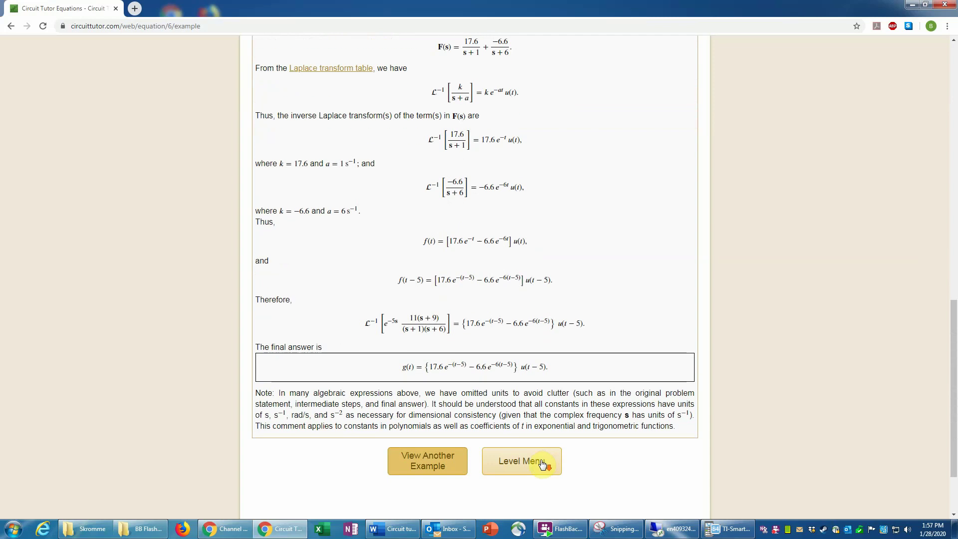
pyautogui.click(514, 464)
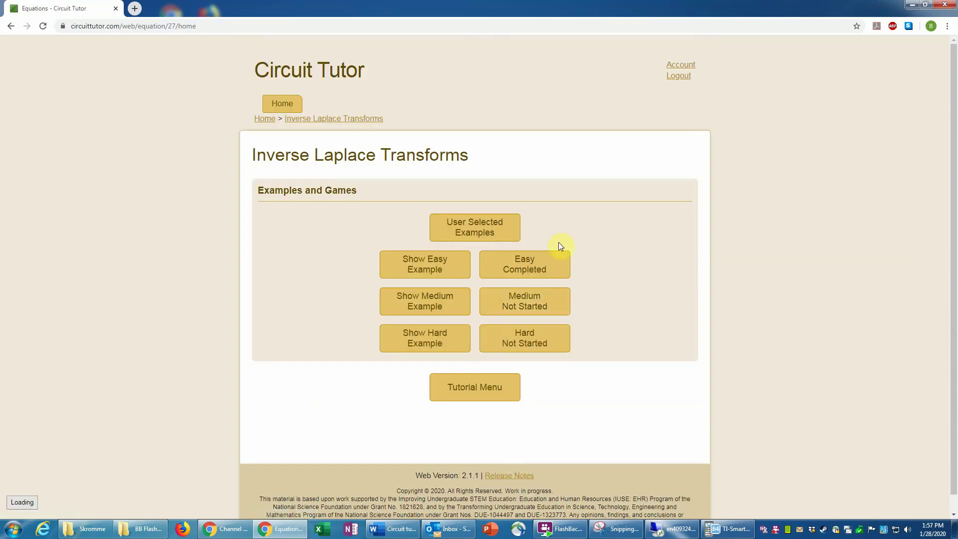
# Look through the example types offered under the user-selected examples and return to the Inverse Laplace Transforms page.
pyautogui.click(470, 233)
pyautogui.click(366, 200)
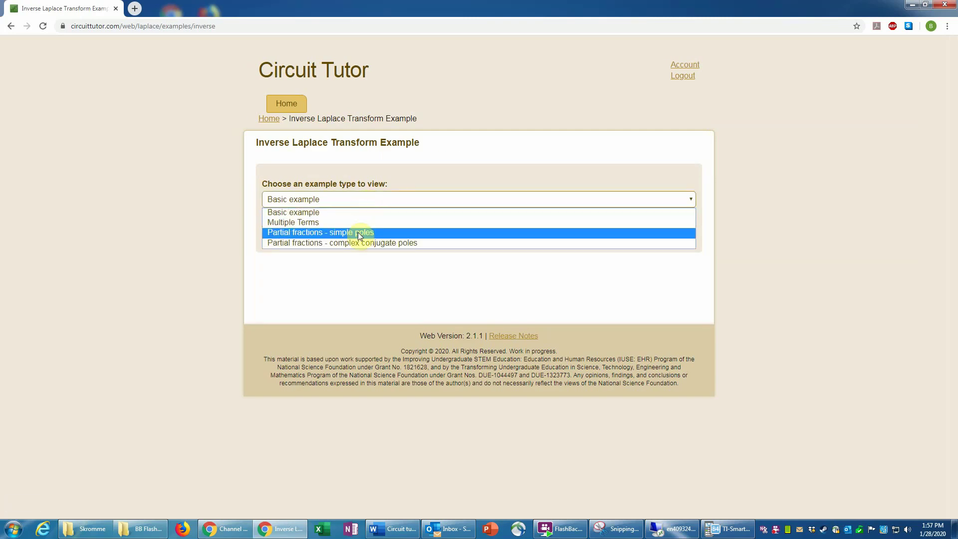
pyautogui.click(447, 180)
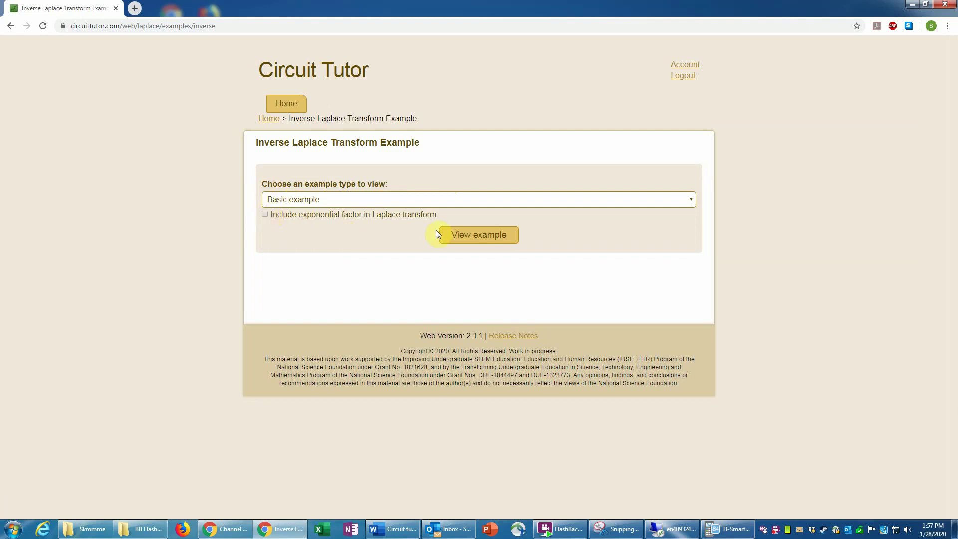
pyautogui.click(11, 26)
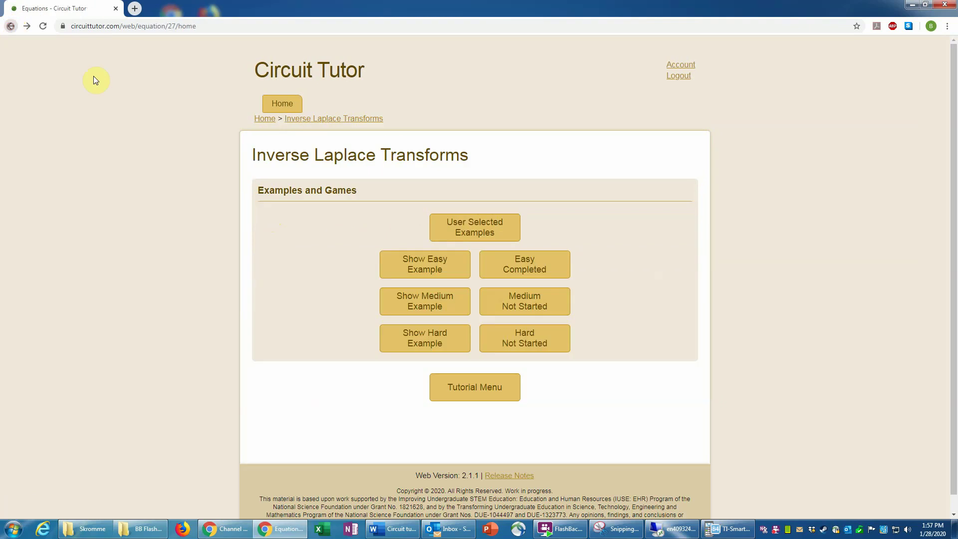
# Start the medium game problem and lay out F(s) as the sum of two empty Laplace-domain fractions.
pyautogui.click(526, 302)
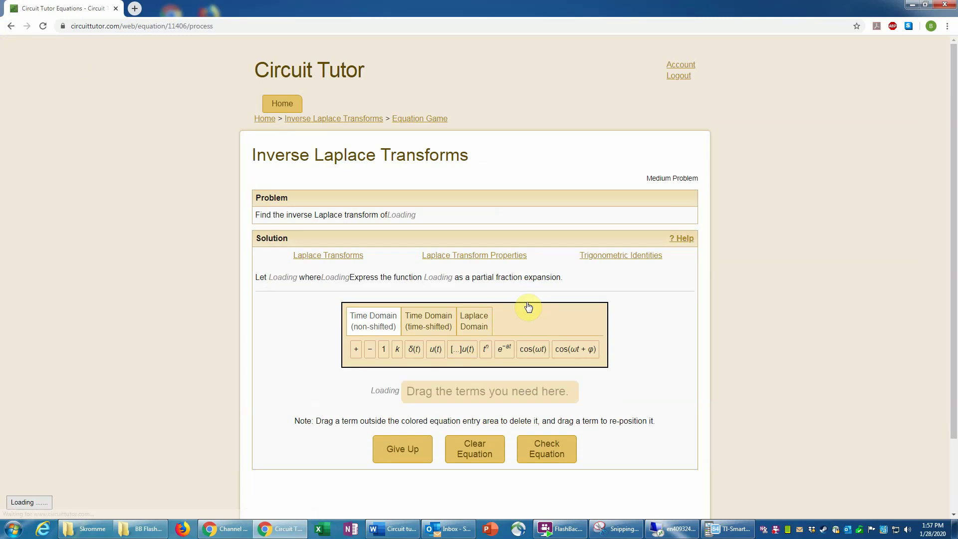
pyautogui.scroll(-3, 848, 323)
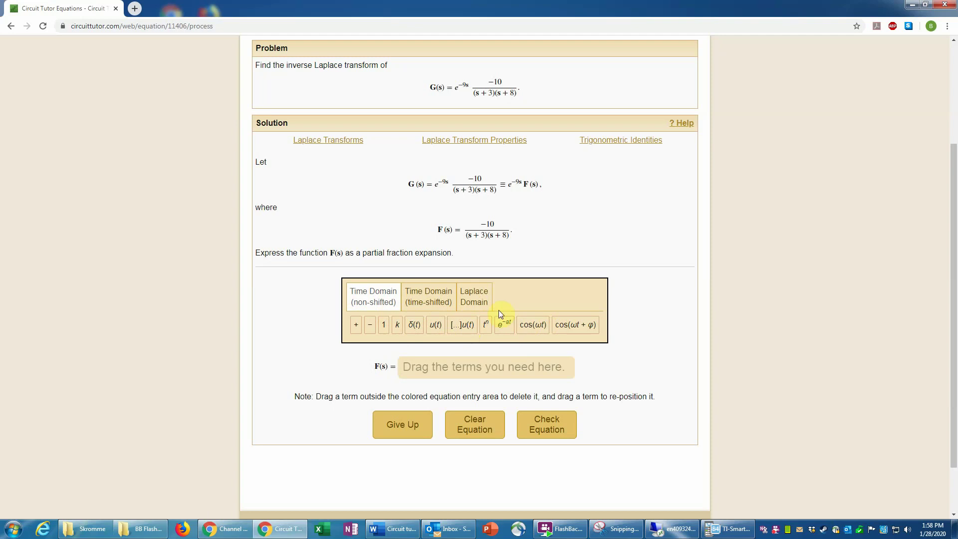
pyautogui.click(473, 296)
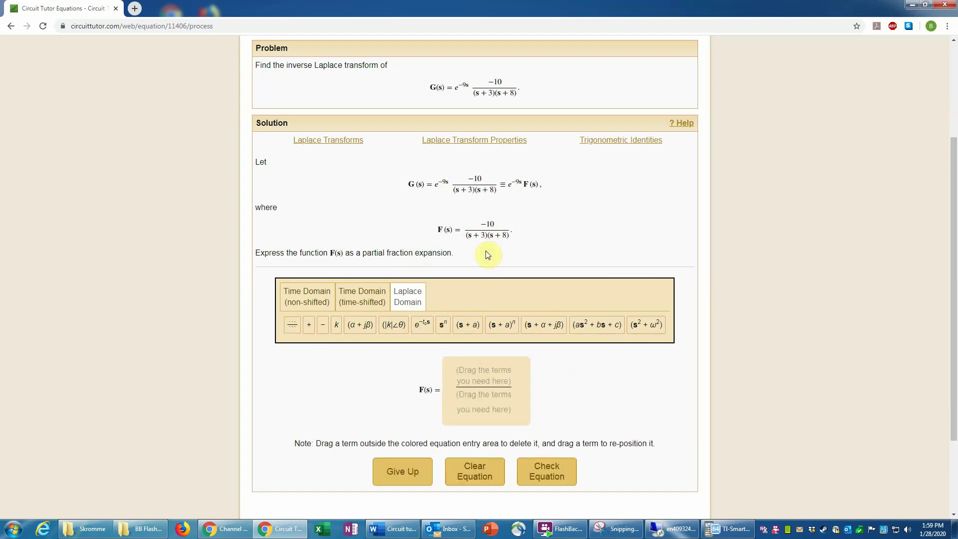
pyautogui.click(310, 324)
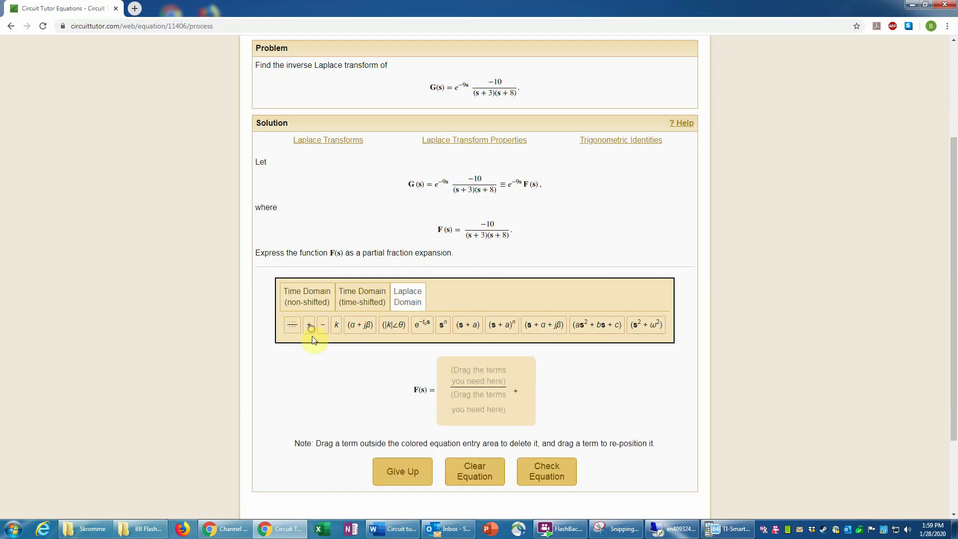
pyautogui.click(293, 325)
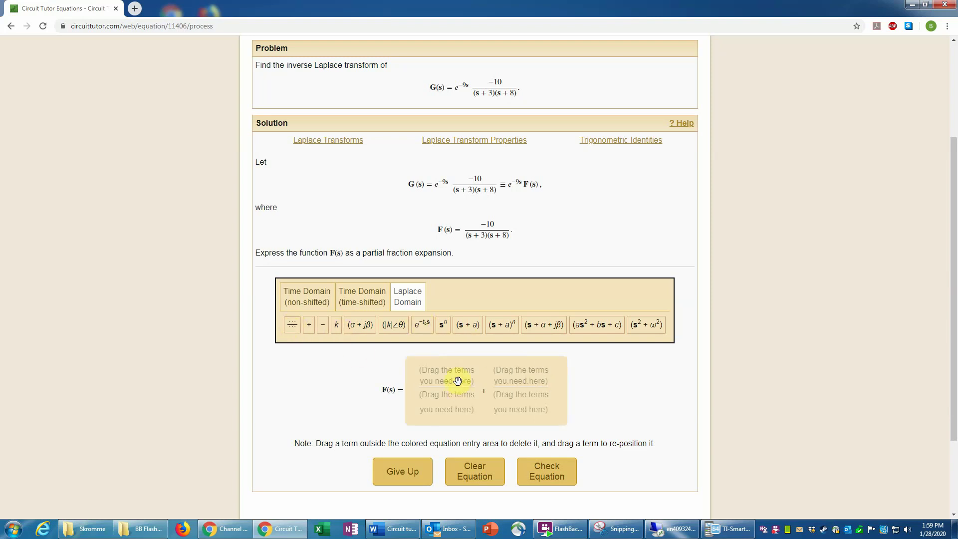
# Put a constant k in both numerators of F(s) and an (s + a) term in both denominators.
pyautogui.moveTo(338, 330); pyautogui.dragTo(448, 384)
pyautogui.moveTo(336, 340); pyautogui.dragTo(523, 397)
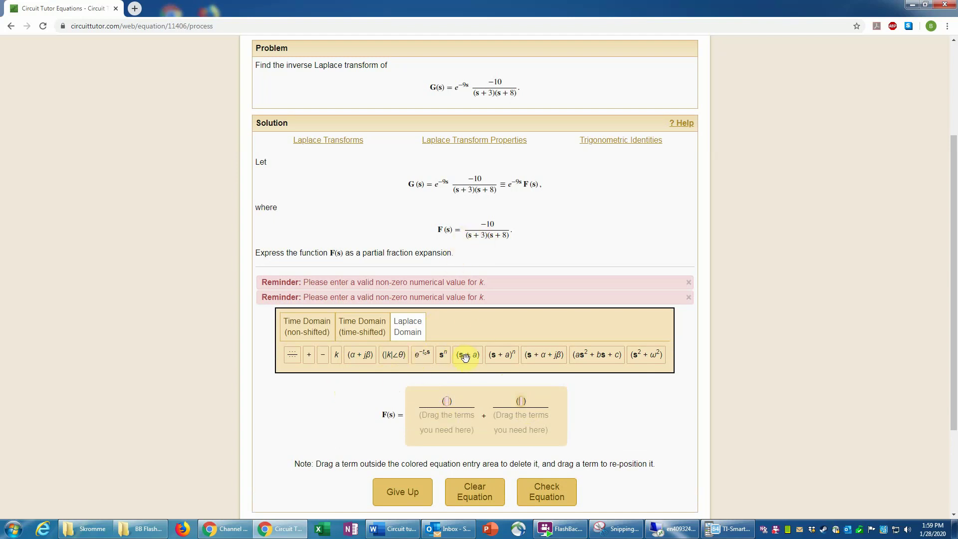
pyautogui.moveTo(469, 357); pyautogui.dragTo(452, 429)
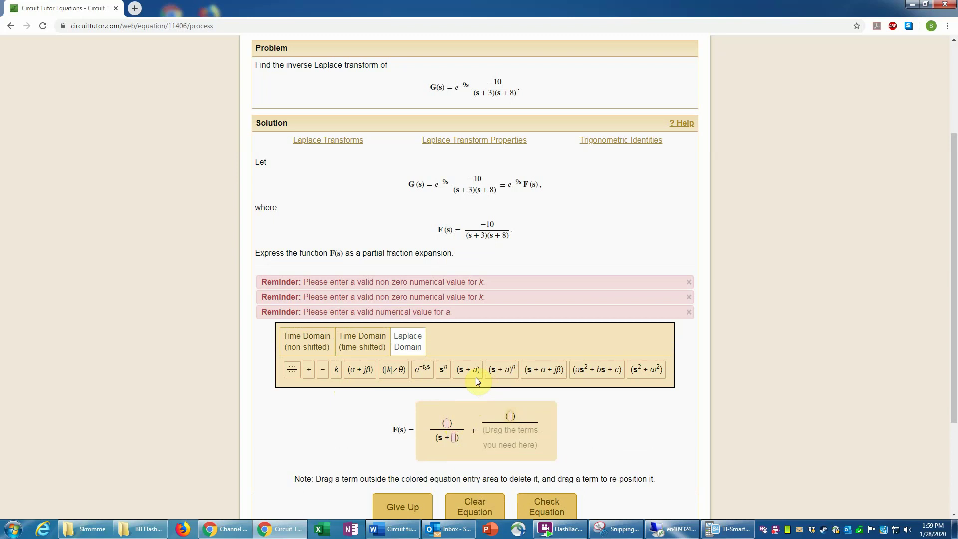
pyautogui.moveTo(469, 374); pyautogui.dragTo(591, 442)
pyautogui.moveTo(470, 373); pyautogui.dragTo(519, 443)
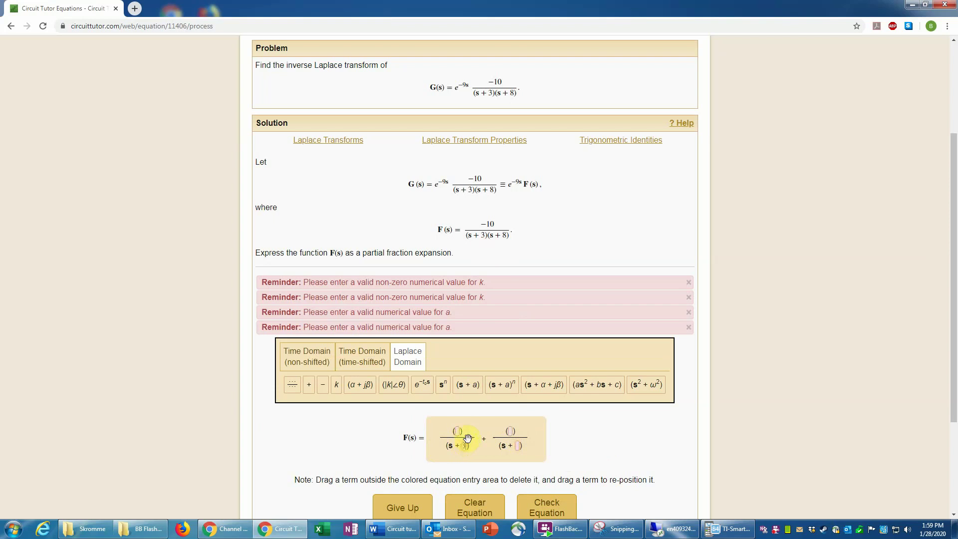
# Set the denominators of F(s) to (s + 3) in the first fraction and (s + 8) in the second.
pyautogui.write('3')
pyautogui.click(514, 432)
pyautogui.click(520, 432)
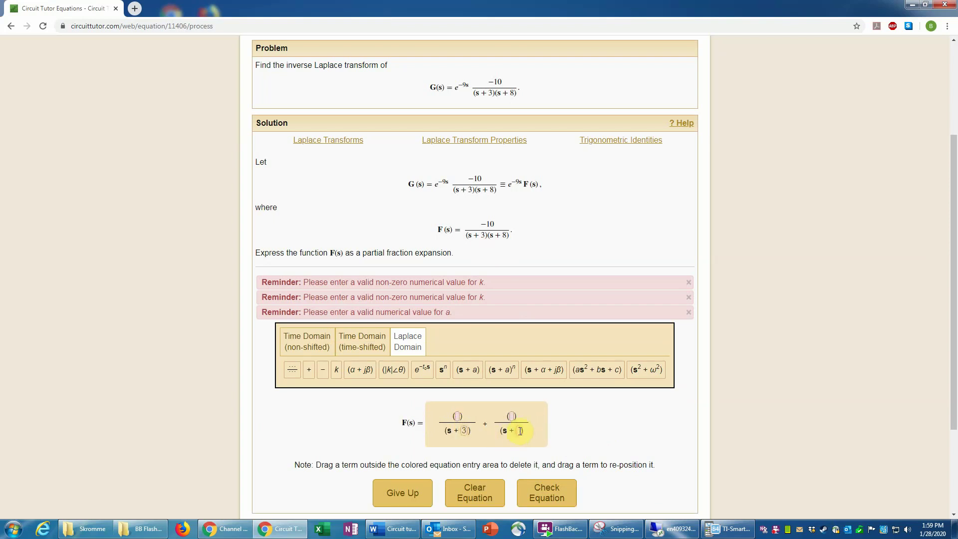
pyautogui.write('8')
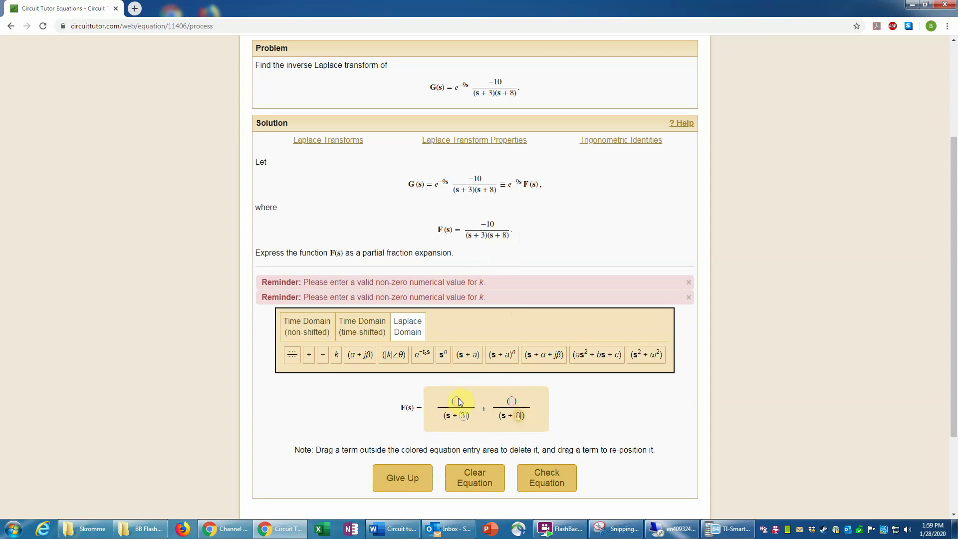
pyautogui.click(518, 416)
pyautogui.click(519, 415)
# Enter -2 and 2 as the numerators of the first and second fractions, and check the F(s) equation.
pyautogui.click(460, 404)
pyautogui.write('2')
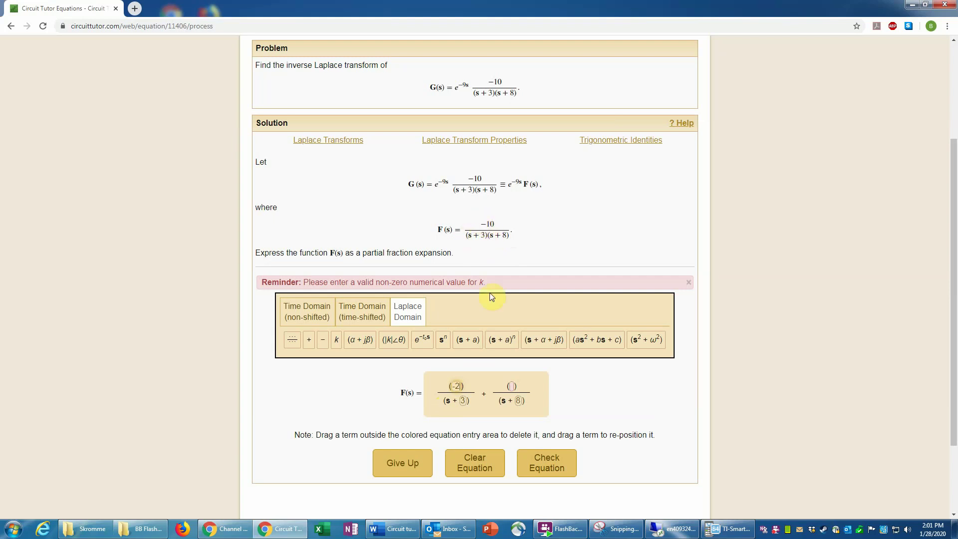
pyautogui.click(511, 387)
pyautogui.write('2')
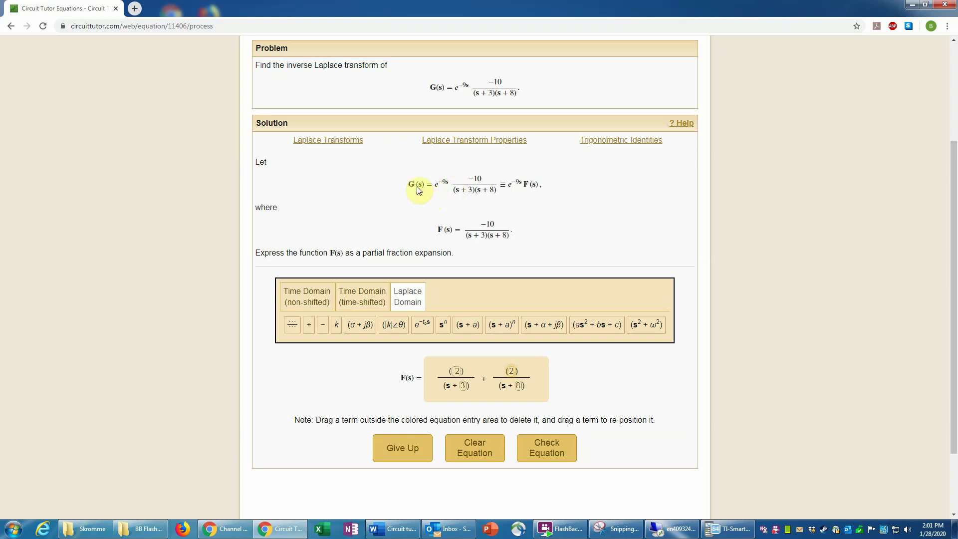
pyautogui.click(555, 447)
pyautogui.click(472, 314)
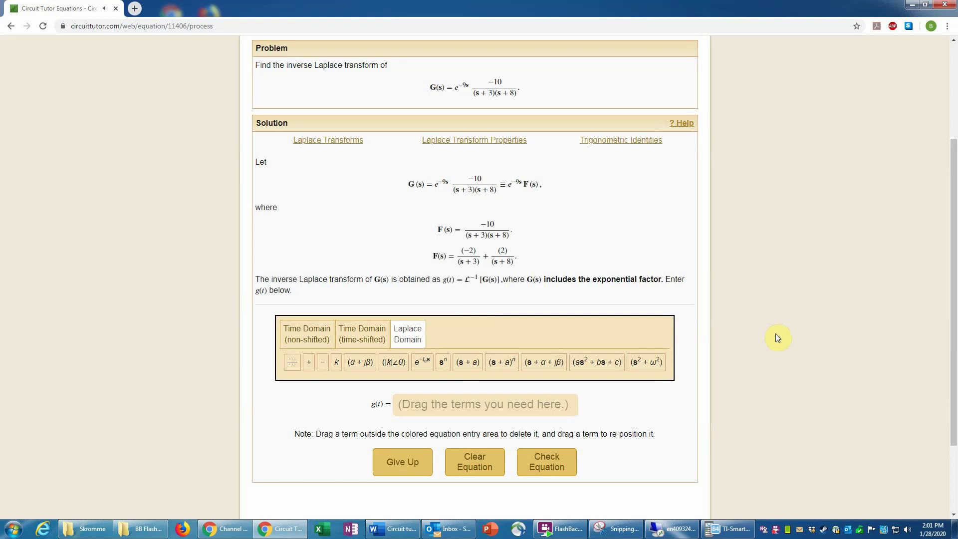
# Build the first term of g(t) from the time-shifted elements k, e^-a(t - t0) and u(t - t0).
pyautogui.scroll(-1, 776, 335)
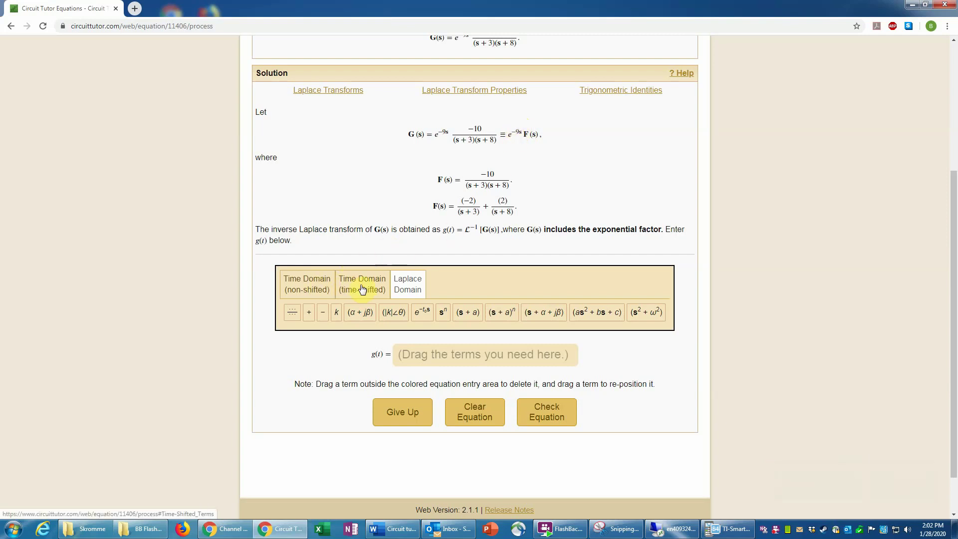
pyautogui.click(362, 289)
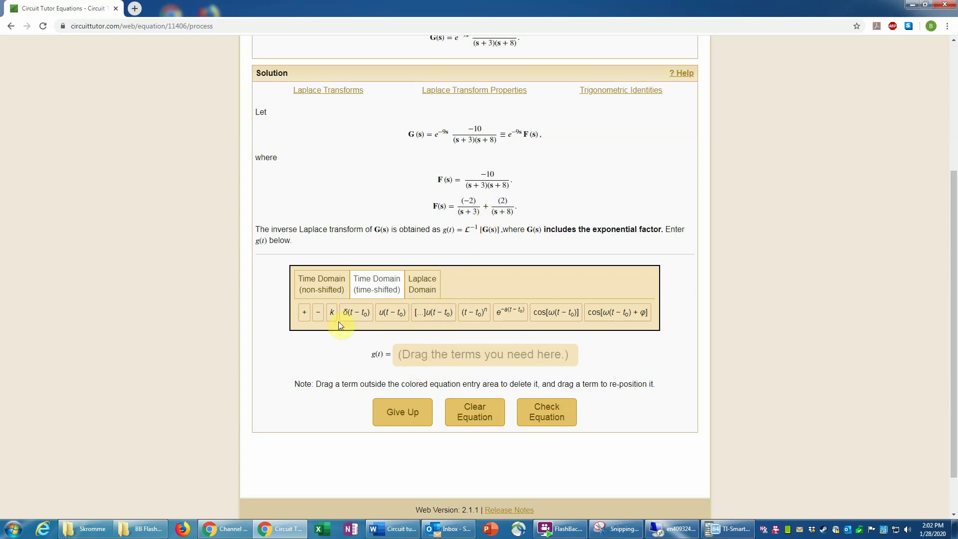
pyautogui.moveTo(331, 317); pyautogui.dragTo(439, 354)
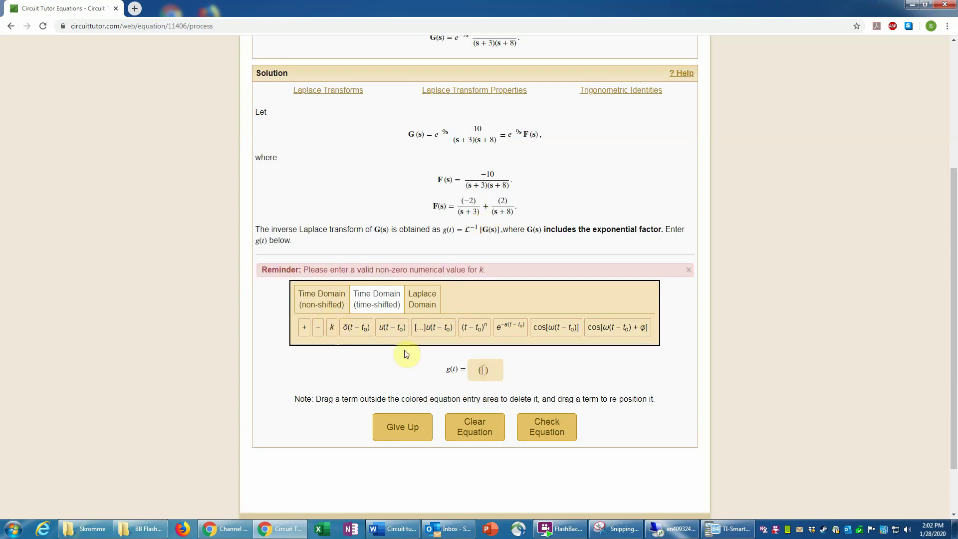
pyautogui.click(511, 334)
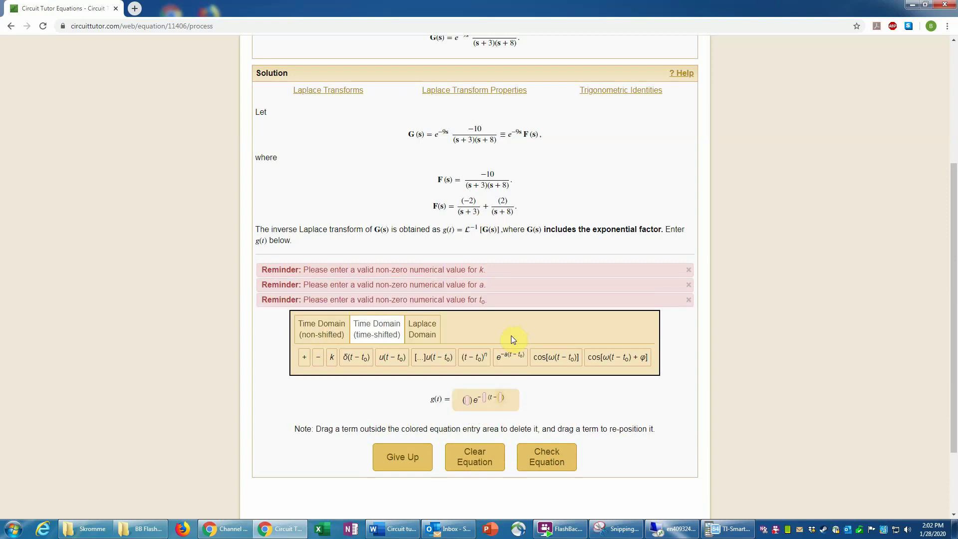
pyautogui.click(391, 364)
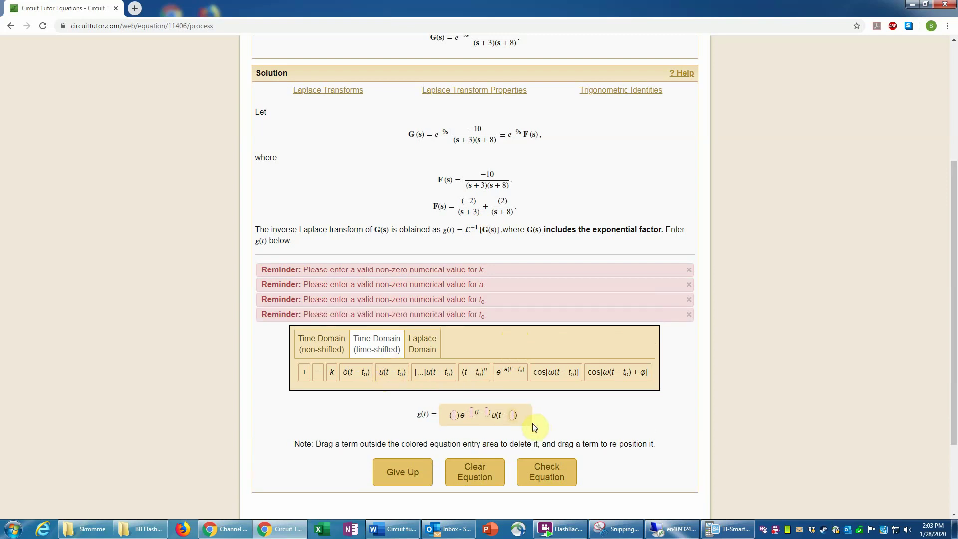
# Append a plus sign and a second term to g(t), made of k, e^-a(t - t0) and u(t - t0).
pyautogui.click(305, 373)
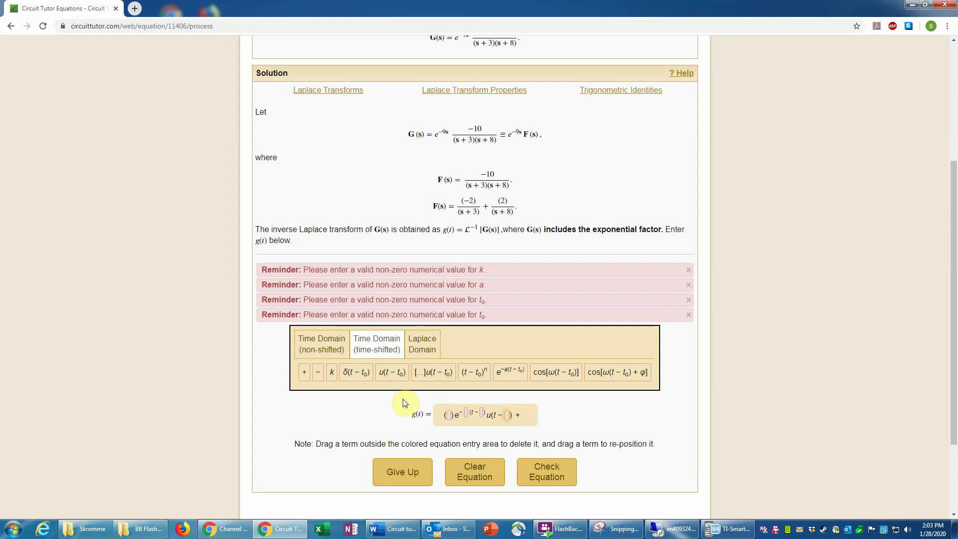
pyautogui.click(333, 372)
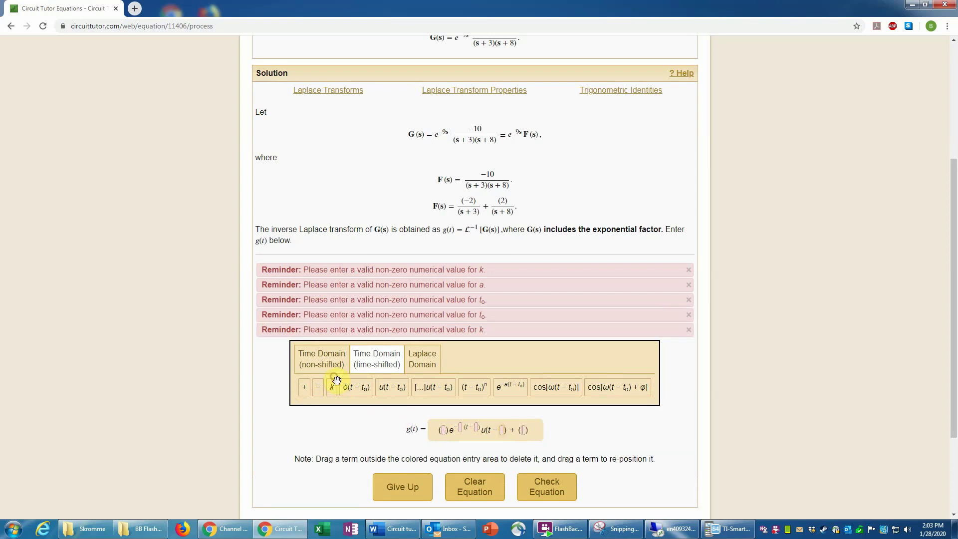
pyautogui.click(512, 392)
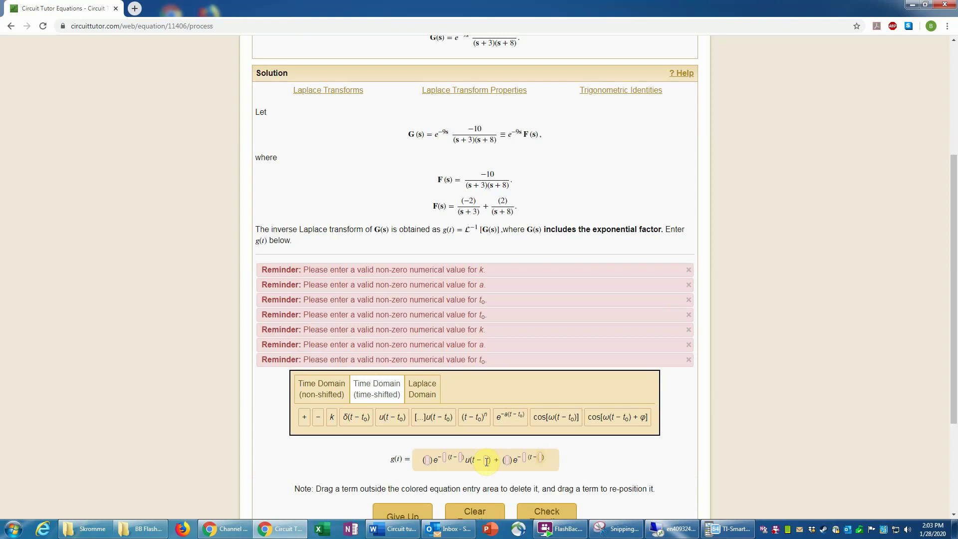
pyautogui.click(392, 421)
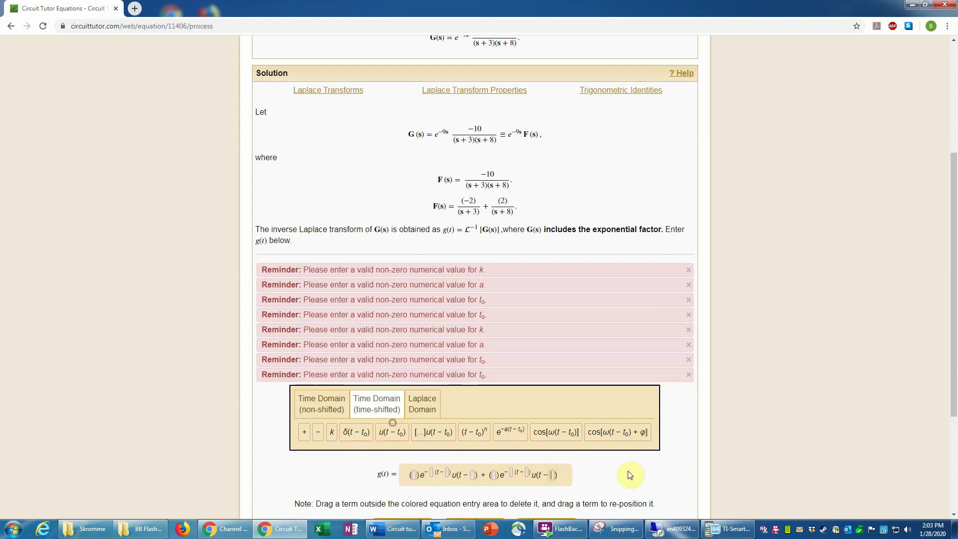
pyautogui.scroll(-3, 726, 461)
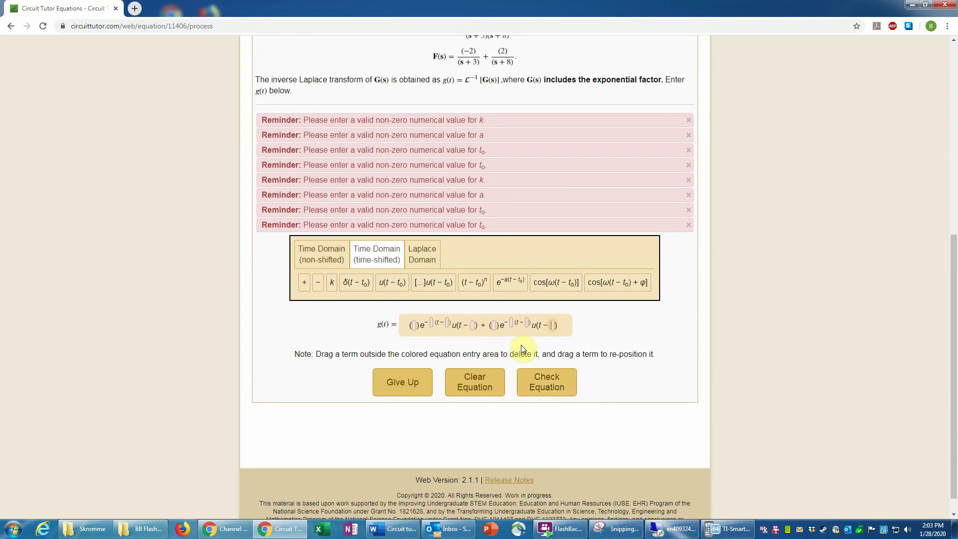
# Consult the Laplace transform properties table, and set every time shift t0 in both terms of g(t) to 9.
pyautogui.scroll(3, 520, 345)
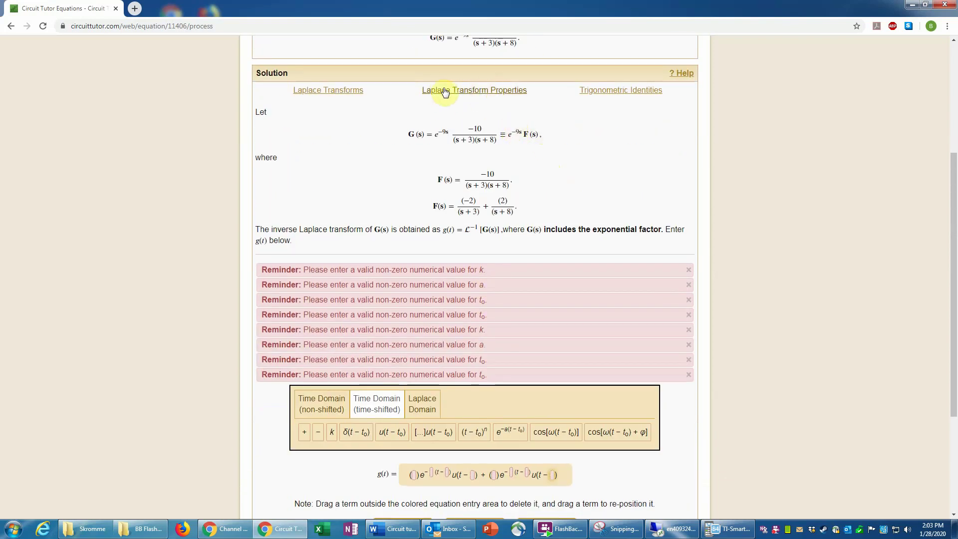
pyautogui.click(467, 93)
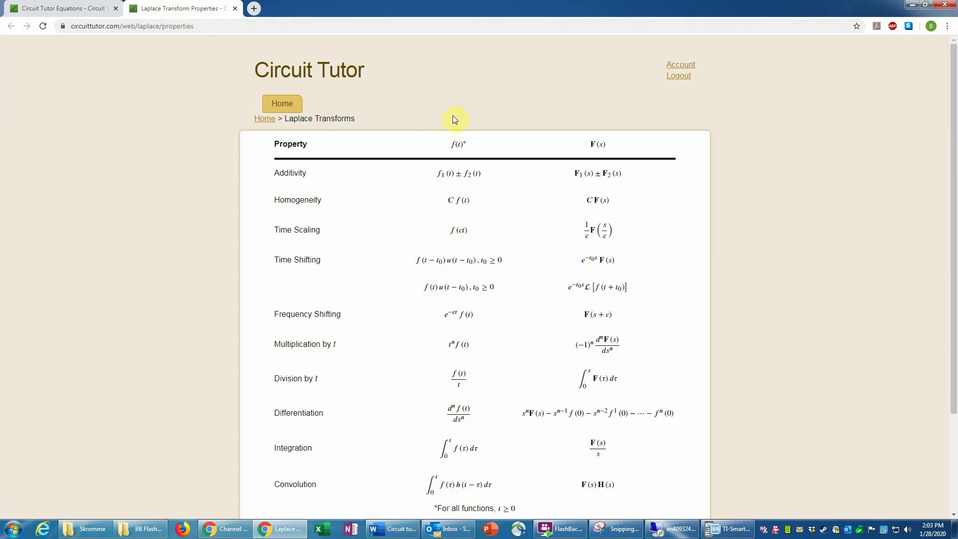
pyautogui.click(234, 9)
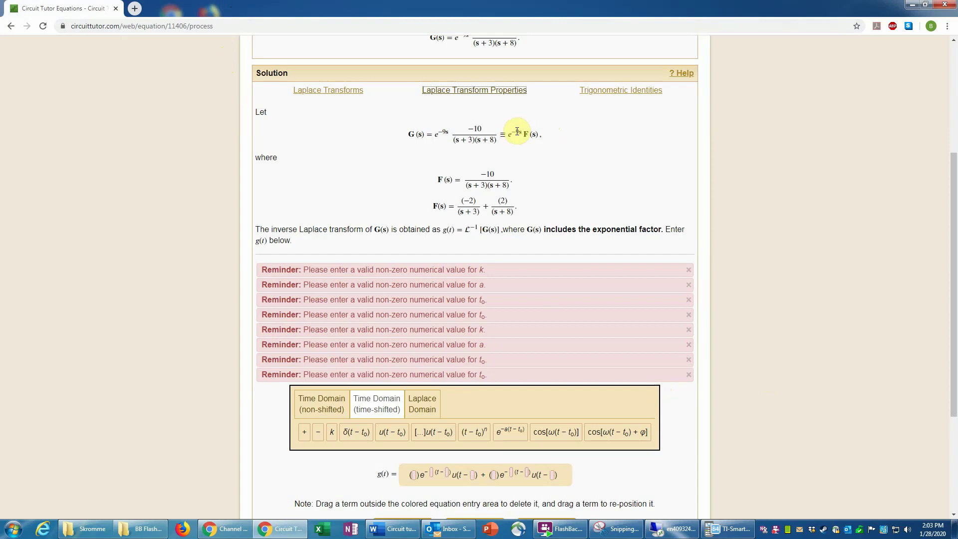
pyautogui.click(447, 473)
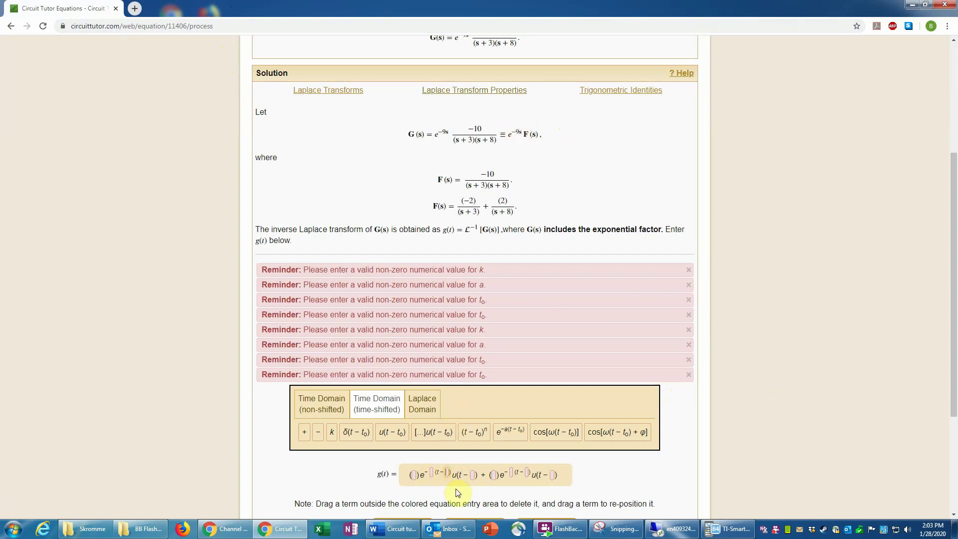
pyautogui.write('9')
pyautogui.click(475, 461)
pyautogui.write('9')
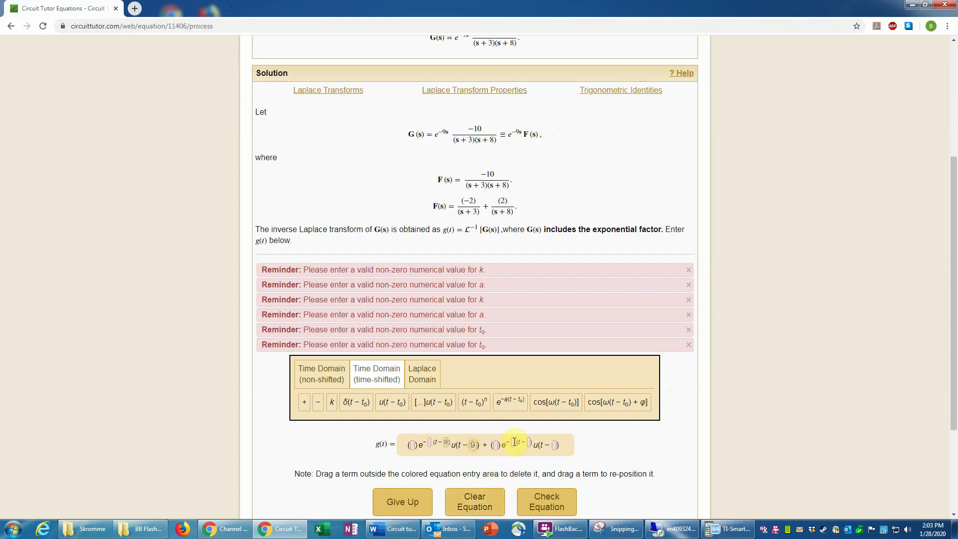
pyautogui.click(530, 443)
pyautogui.write('9')
pyautogui.click(553, 430)
pyautogui.write('9')
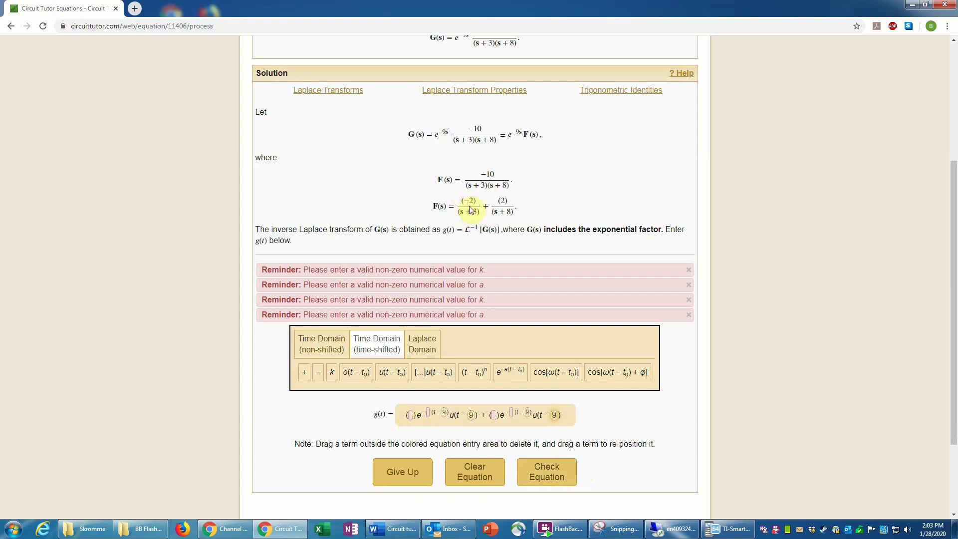
# Set the first g(t) term's coefficient k to -2 and its exponential's a to 3, consulting the Laplace transforms table.
pyautogui.click(412, 415)
pyautogui.write('-2')
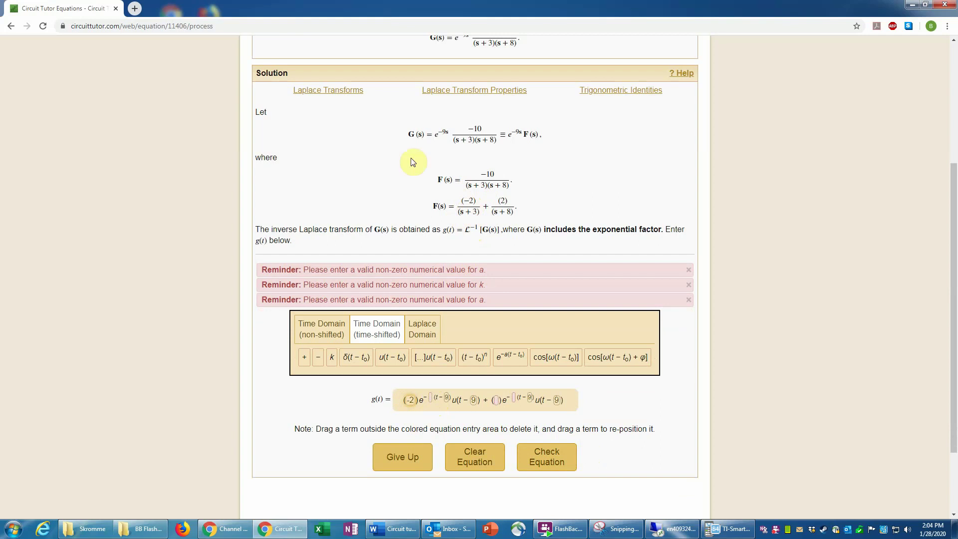
pyautogui.click(328, 91)
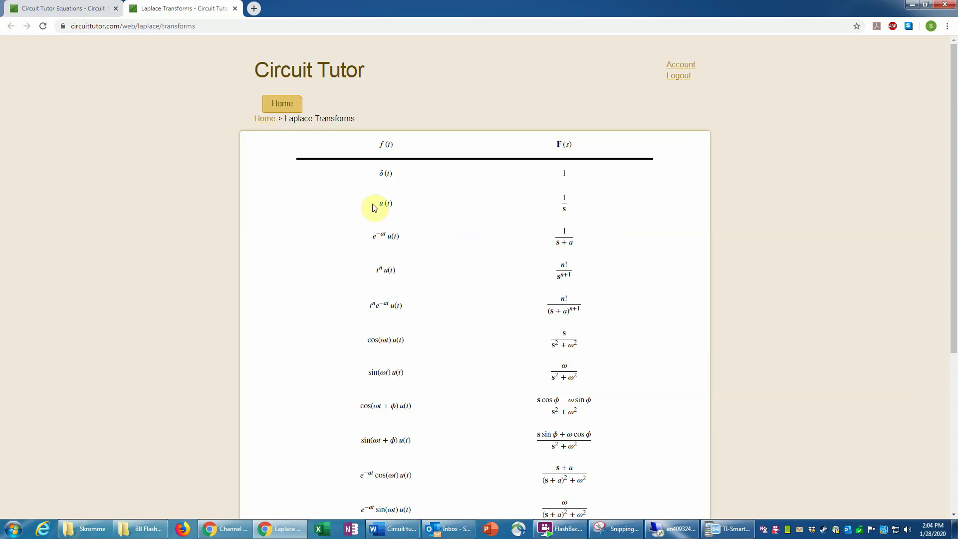
pyautogui.click(233, 10)
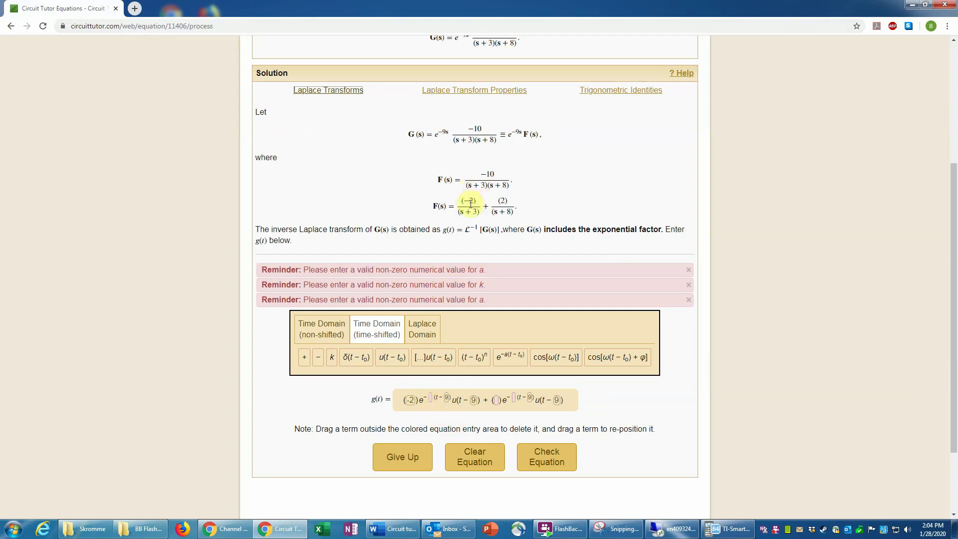
pyautogui.click(432, 395)
pyautogui.write('3')
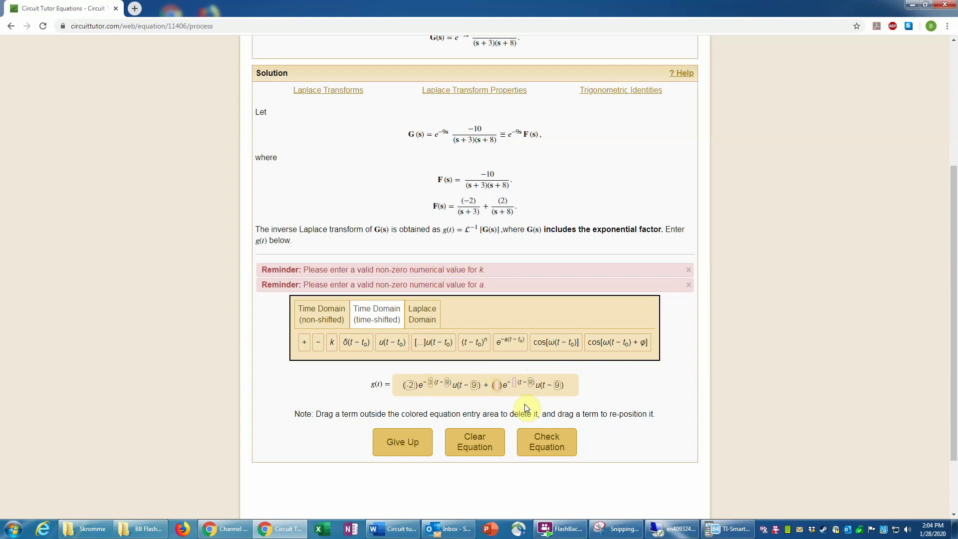
# Set the second g(t) term's k to 2 and a to 8, and check the equation.
pyautogui.write('2')
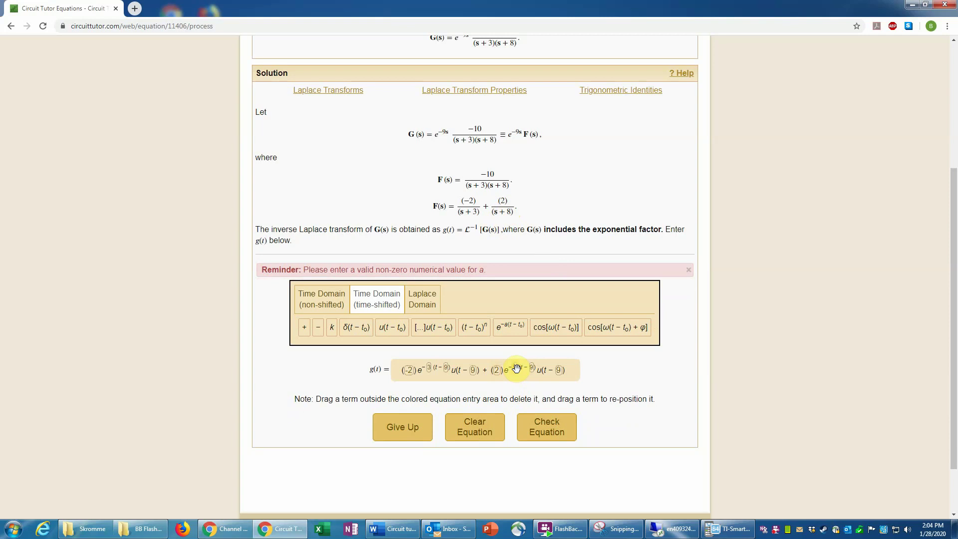
pyautogui.write('8')
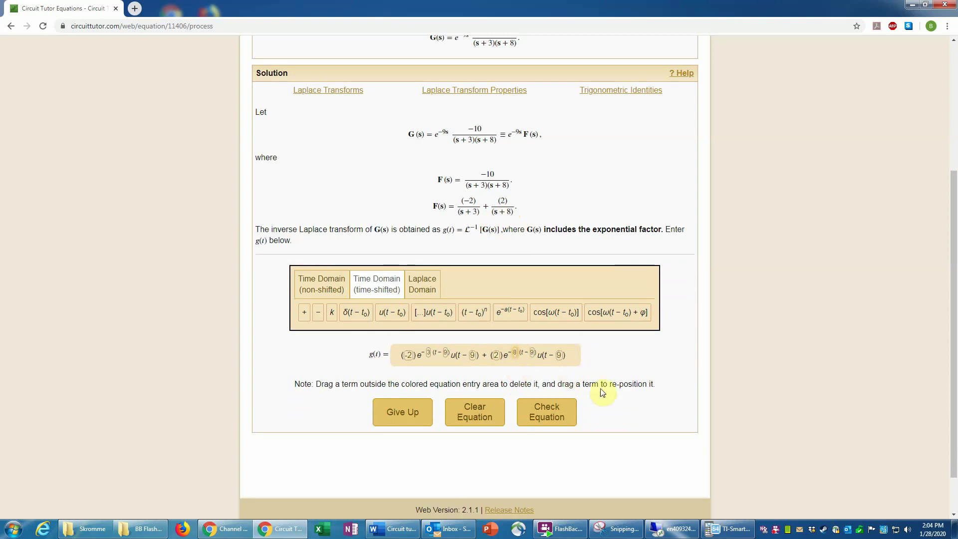
pyautogui.click(548, 414)
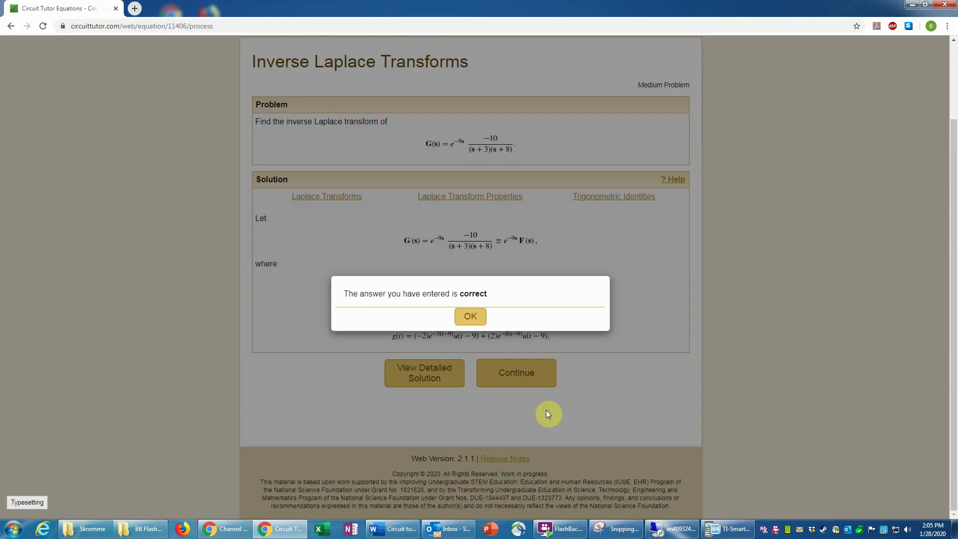
pyautogui.click(471, 317)
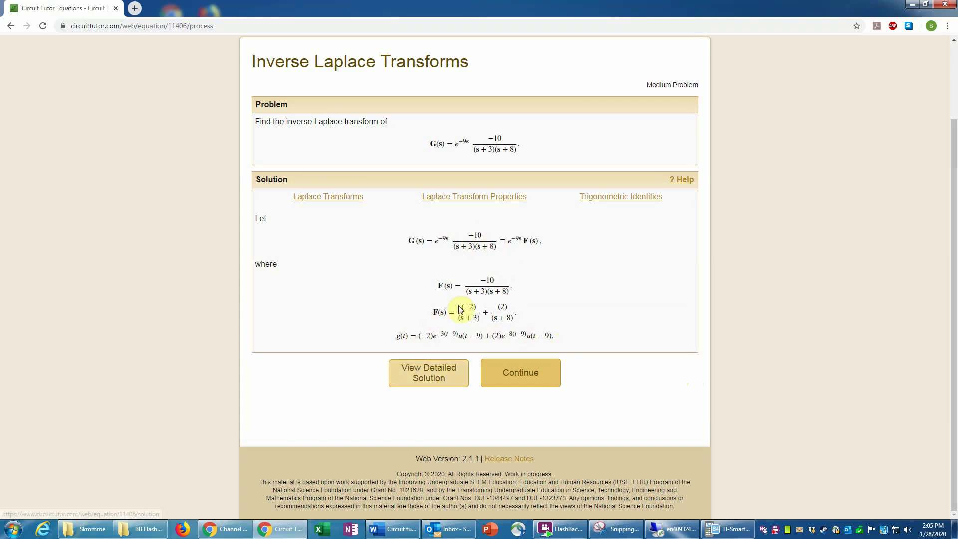
# Review the detailed solution of the solved problem through to the final answer for g(t).
pyautogui.click(430, 378)
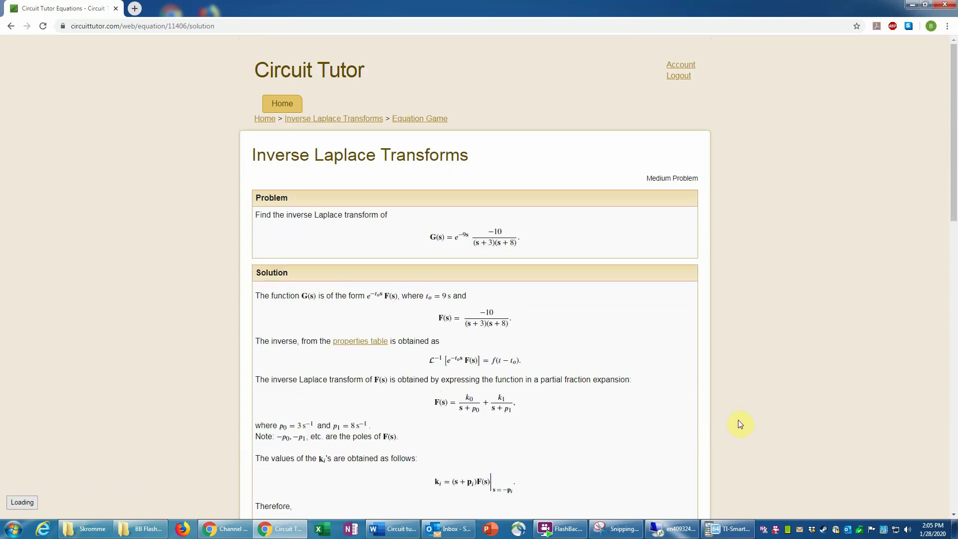
pyautogui.scroll(-8, 738, 420)
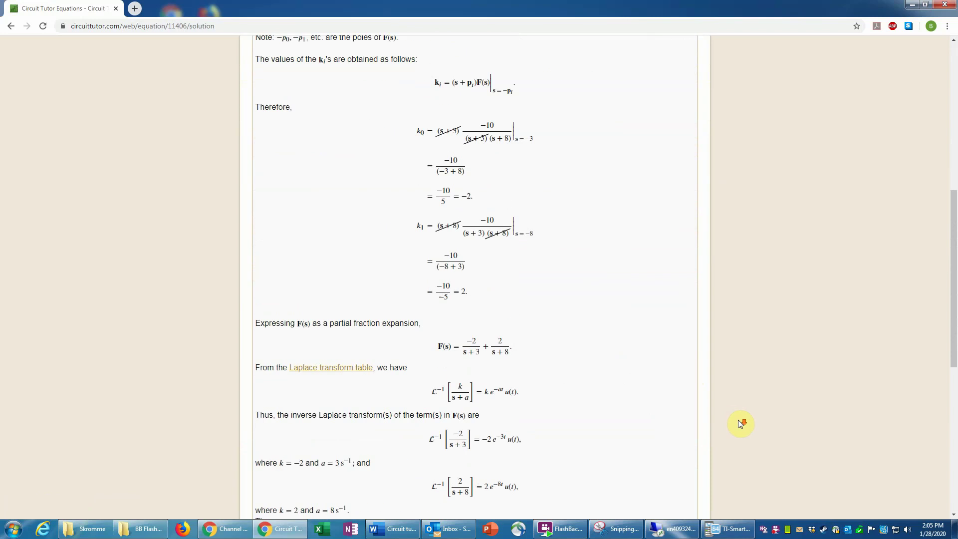
pyautogui.scroll(-8, 741, 422)
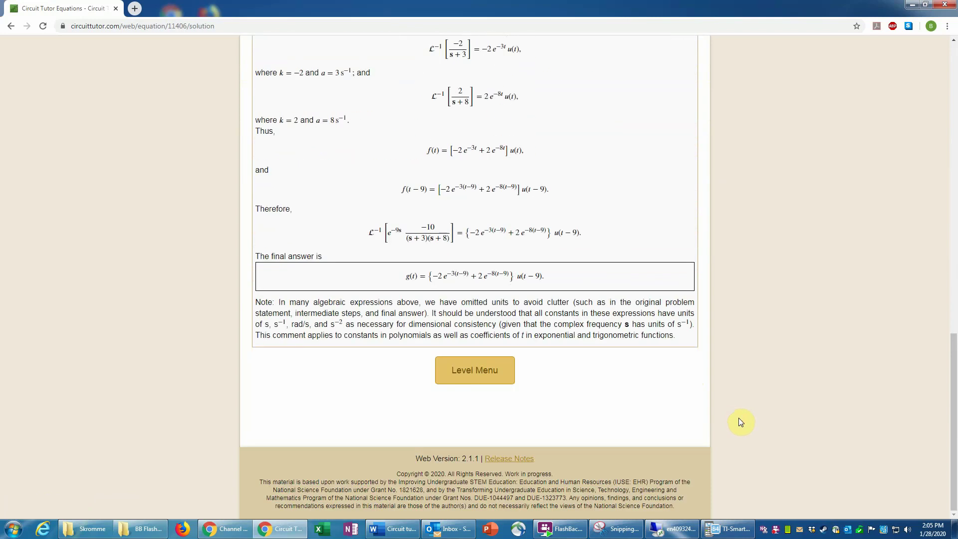
# Return to the level menu and start the second medium problem.
pyautogui.click(485, 381)
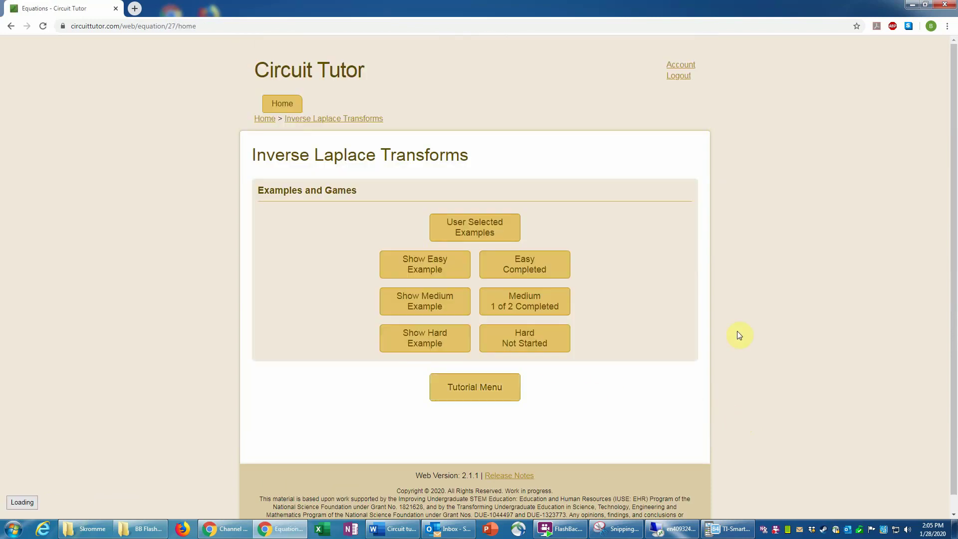
pyautogui.click(533, 303)
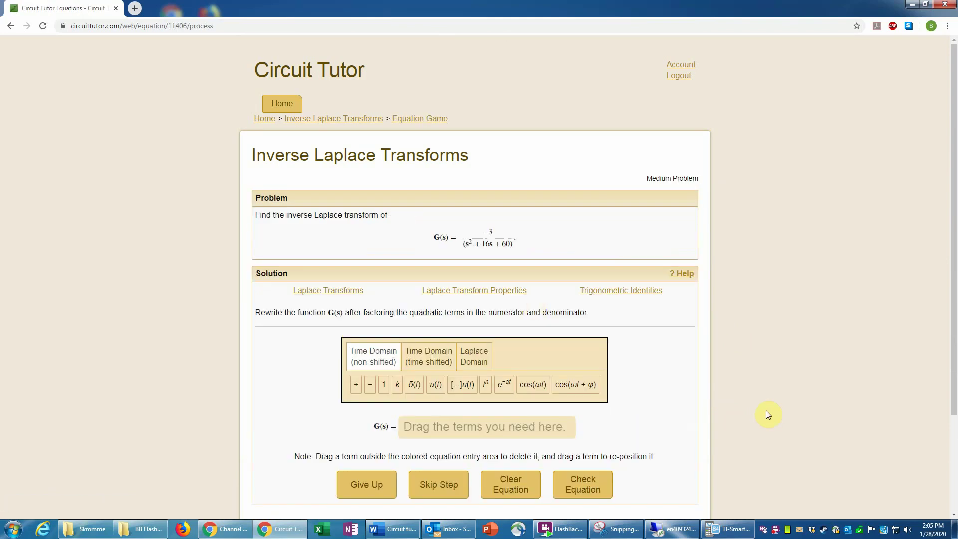
pyautogui.scroll(-3, 769, 412)
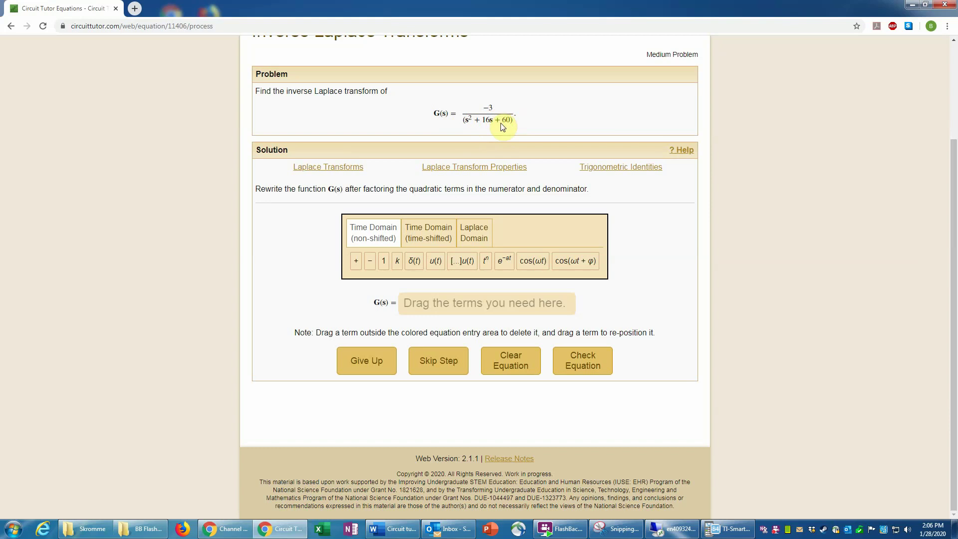
# Switch to the TI-SmartView calculator beside a reduced browser window and evaluate -8+√(8²-60).
pyautogui.click(925, 6)
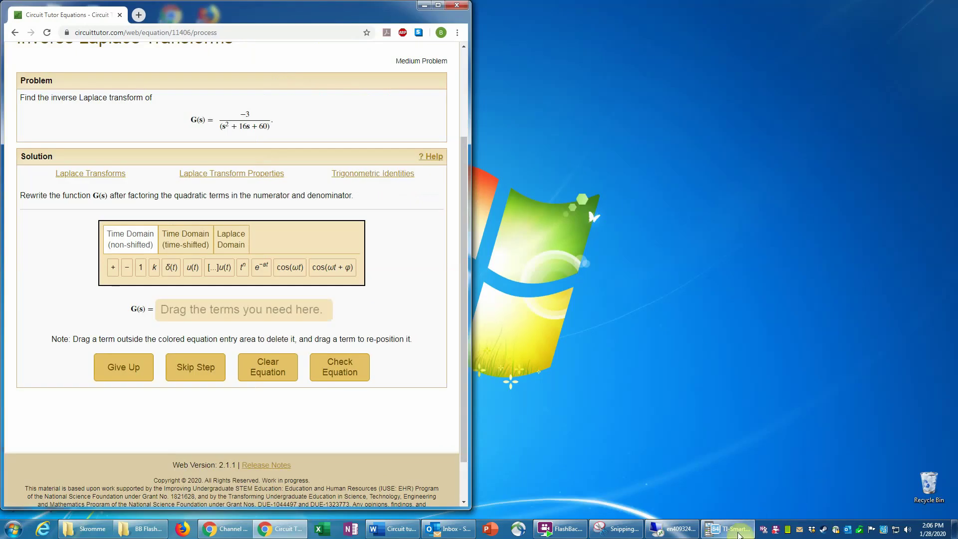
pyautogui.click(723, 507)
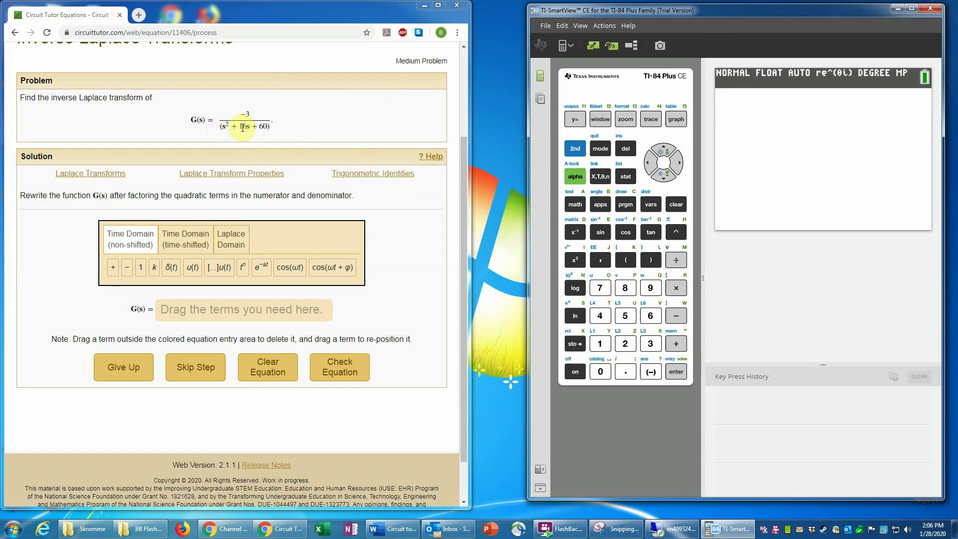
pyautogui.click(643, 370)
pyautogui.click(627, 290)
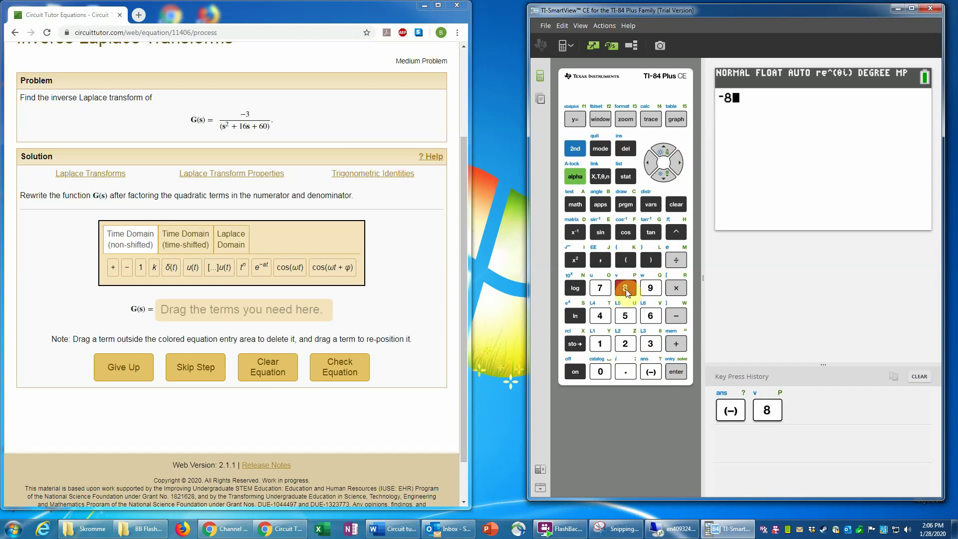
pyautogui.click(681, 344)
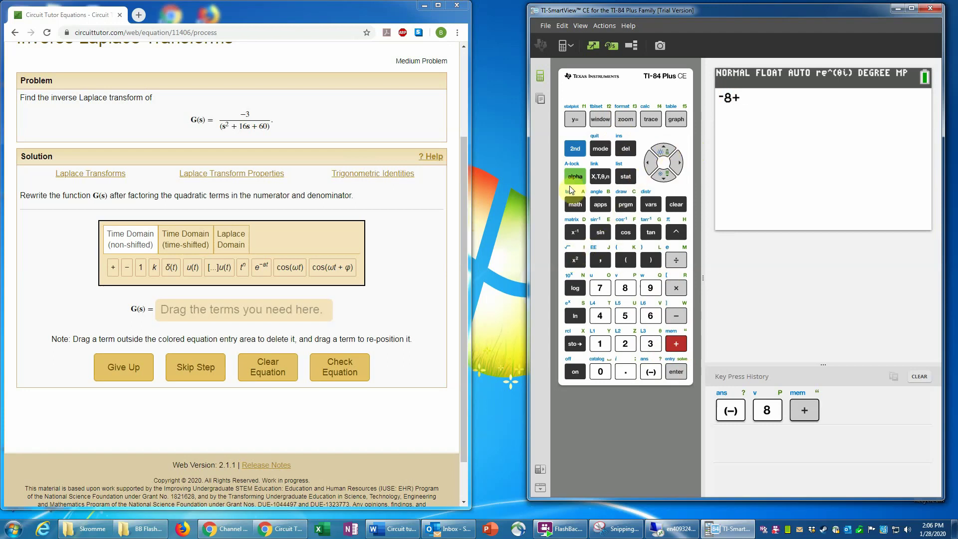
pyautogui.click(574, 153)
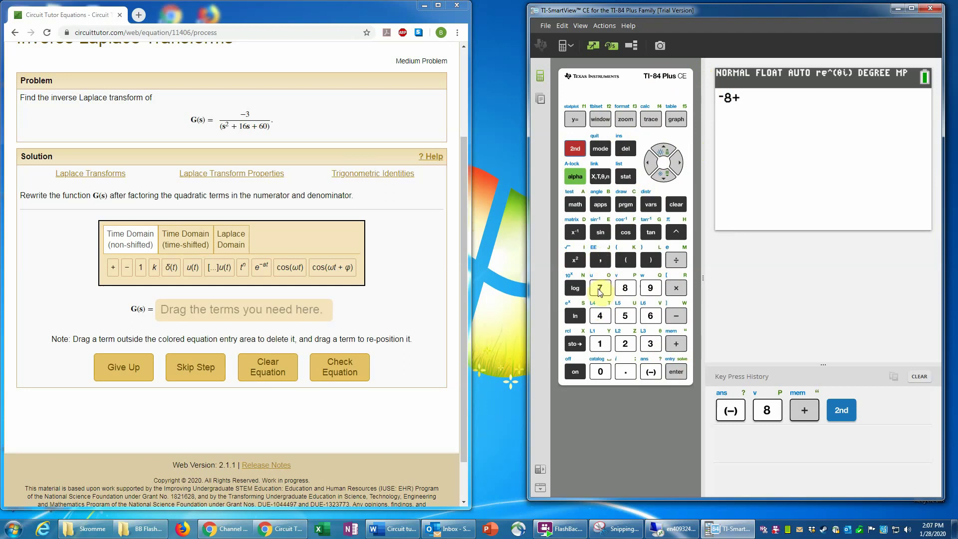
pyautogui.click(574, 259)
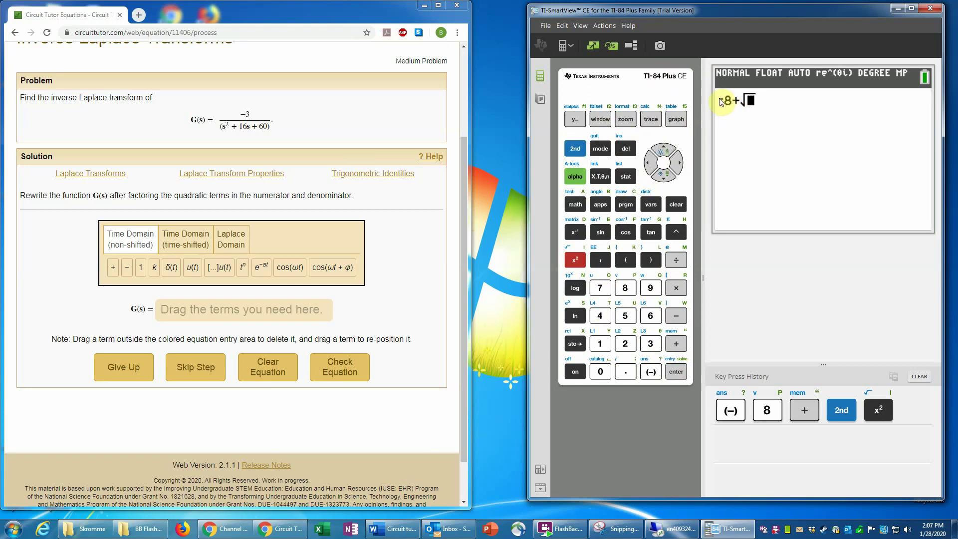
pyautogui.click(628, 290)
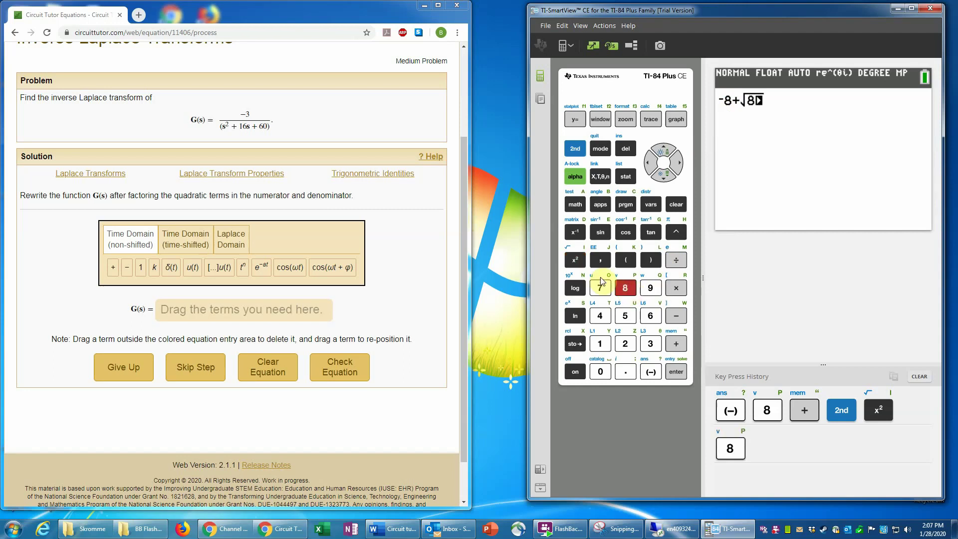
pyautogui.click(581, 263)
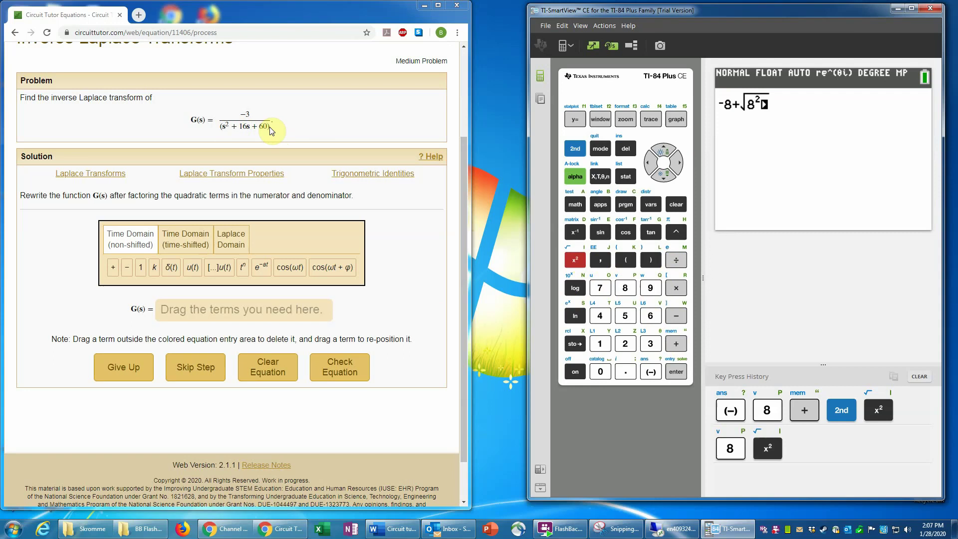
pyautogui.click(677, 317)
pyautogui.click(652, 316)
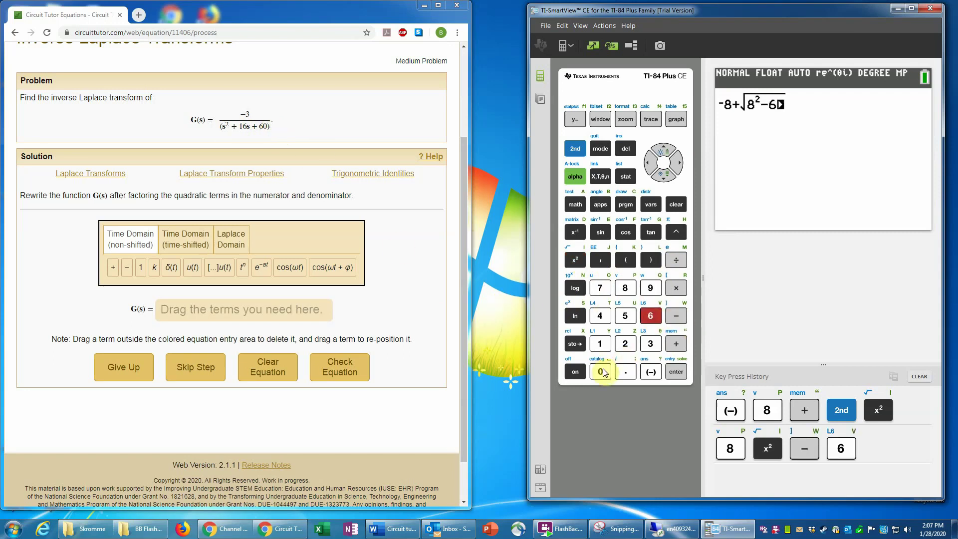
pyautogui.click(605, 372)
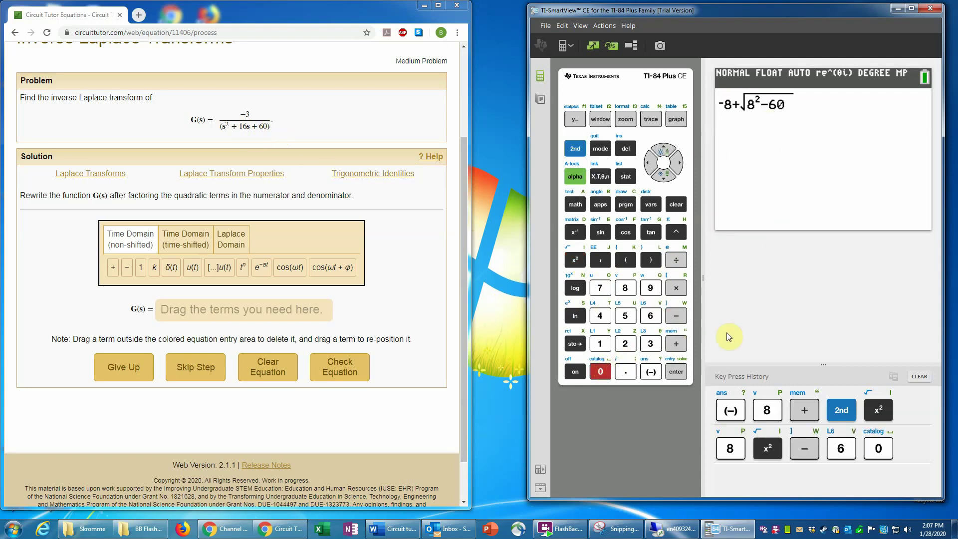
pyautogui.click(676, 372)
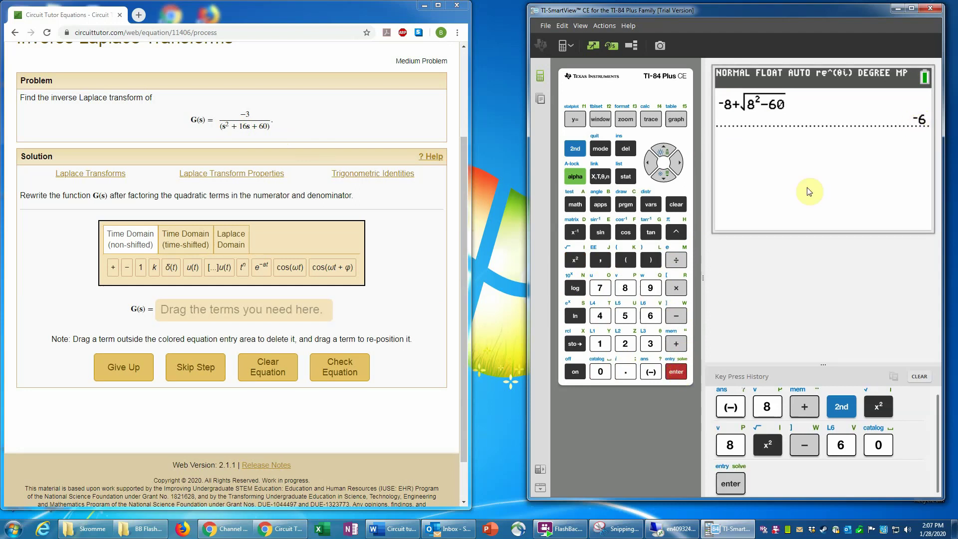
# Recall the previous calculator entry, change its plus sign to a minus, and evaluate -8-√(8²-60).
pyautogui.click(661, 153)
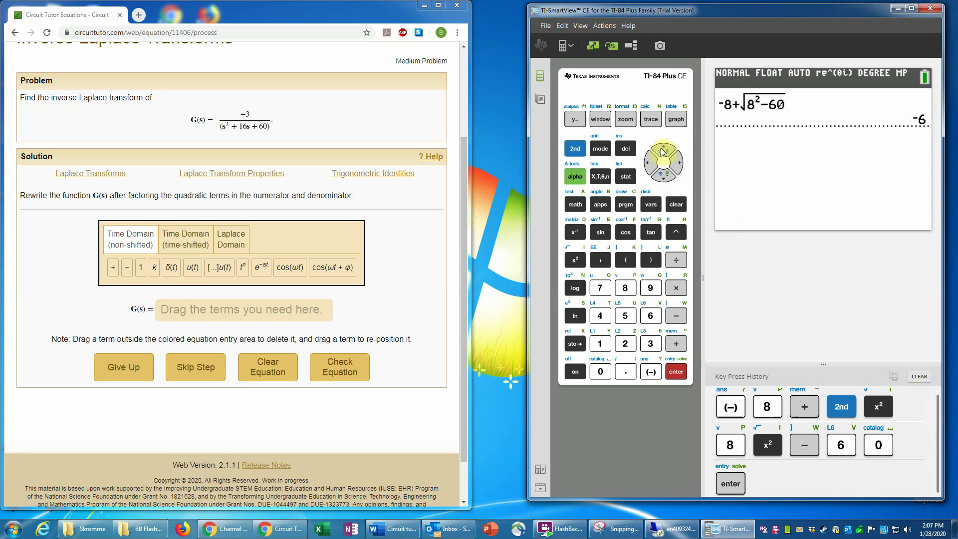
pyautogui.click(661, 152)
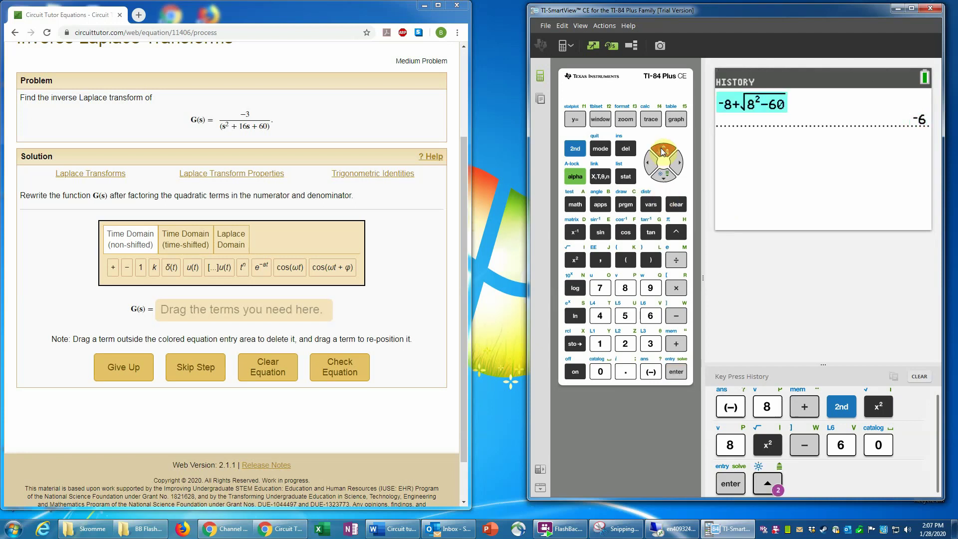
pyautogui.click(676, 372)
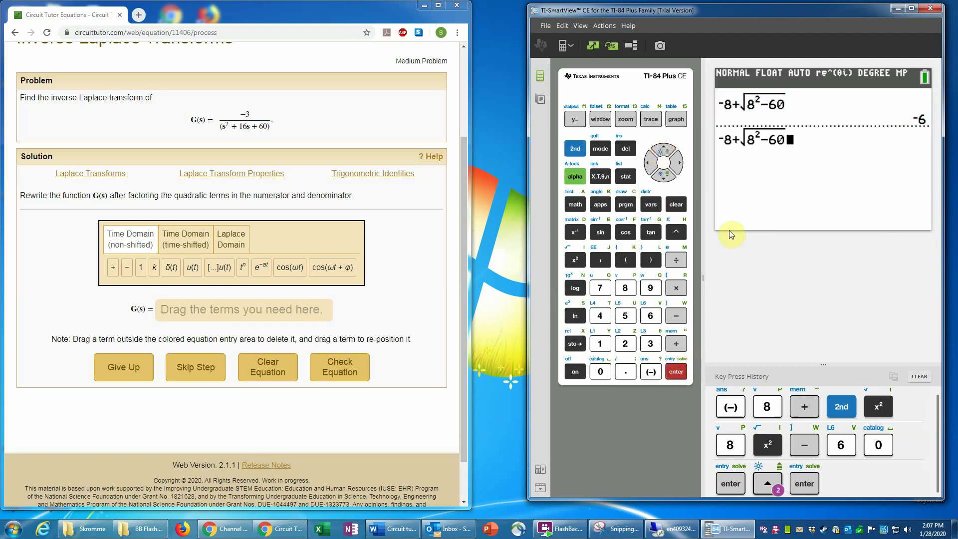
pyautogui.click(650, 162)
pyautogui.click(650, 162)
pyautogui.click(650, 162)
pyautogui.click(650, 162)
pyautogui.click(650, 162)
pyautogui.click(651, 162)
pyautogui.click(650, 163)
pyautogui.click(650, 163)
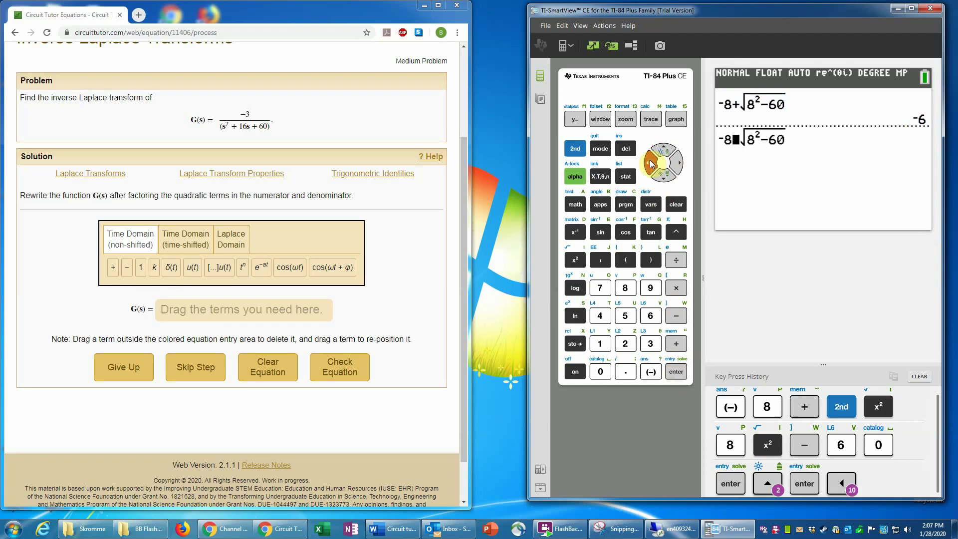
pyautogui.press('-')
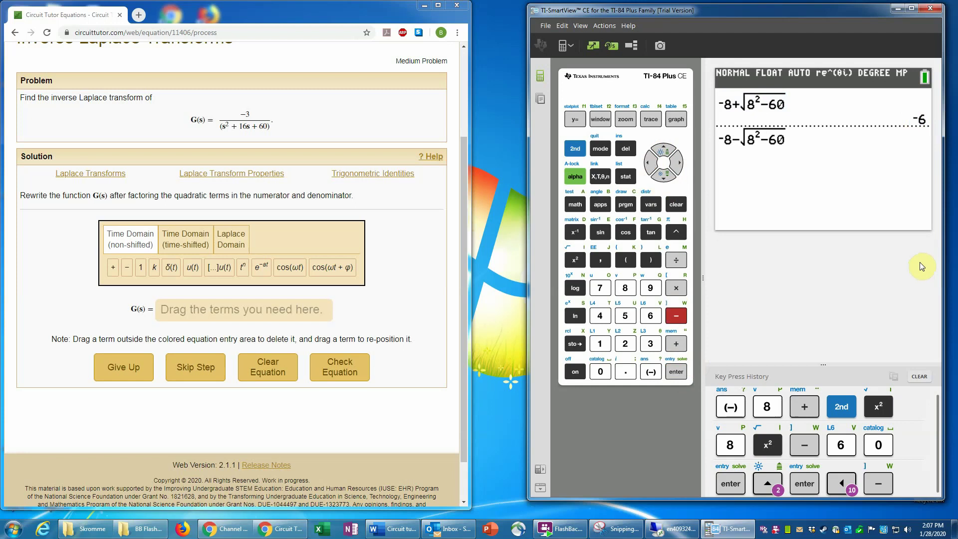
pyautogui.press('Return')
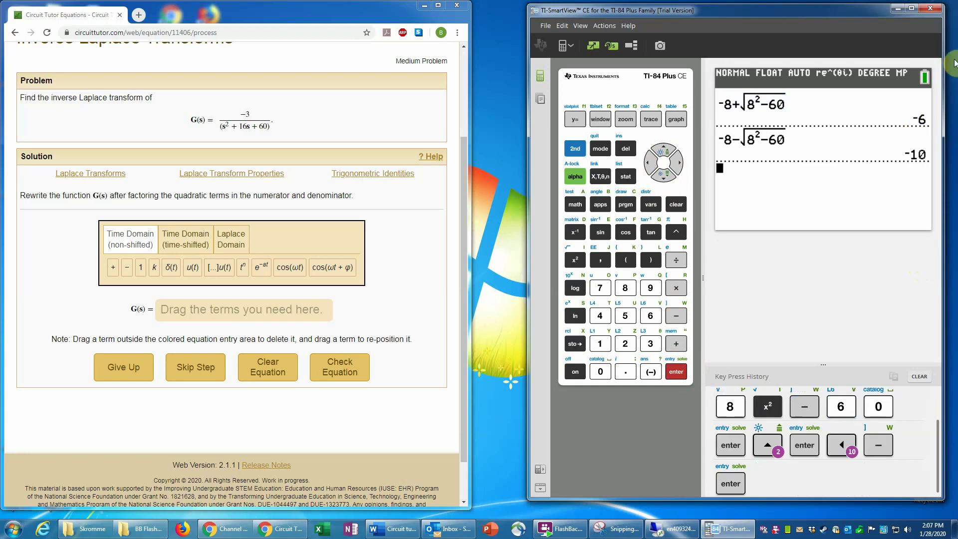
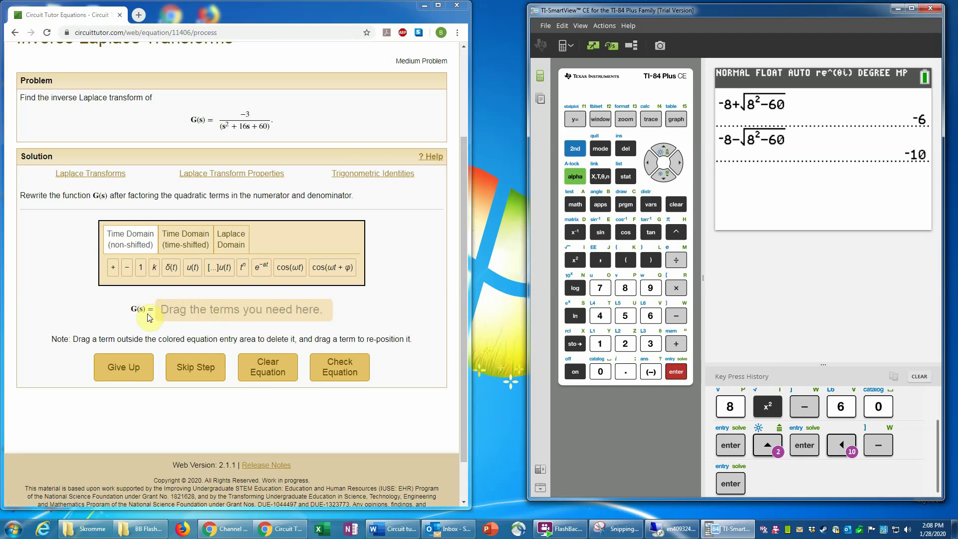
# Build the factored G(s) from Laplace-domain terms as a fraction with k over two (s + a) factors.
pyautogui.click(231, 242)
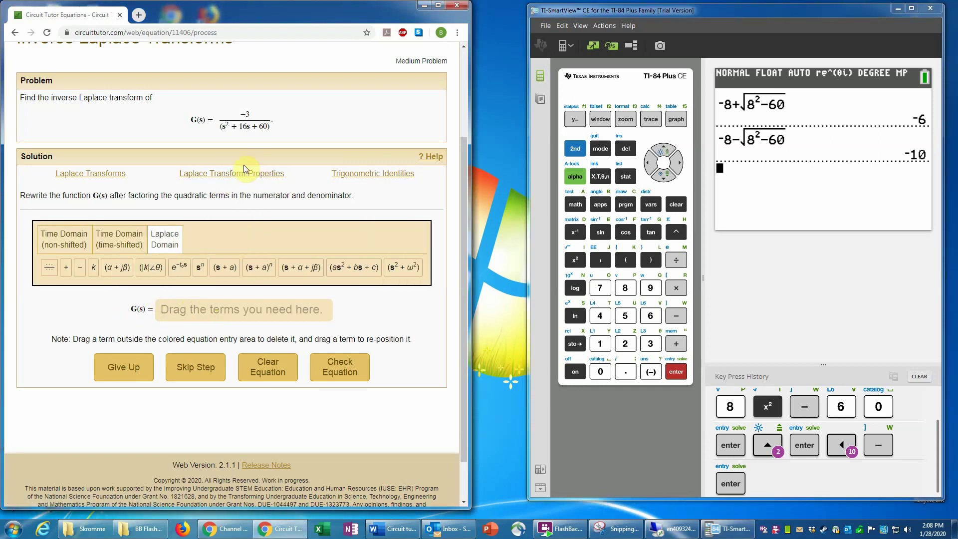
pyautogui.click(51, 271)
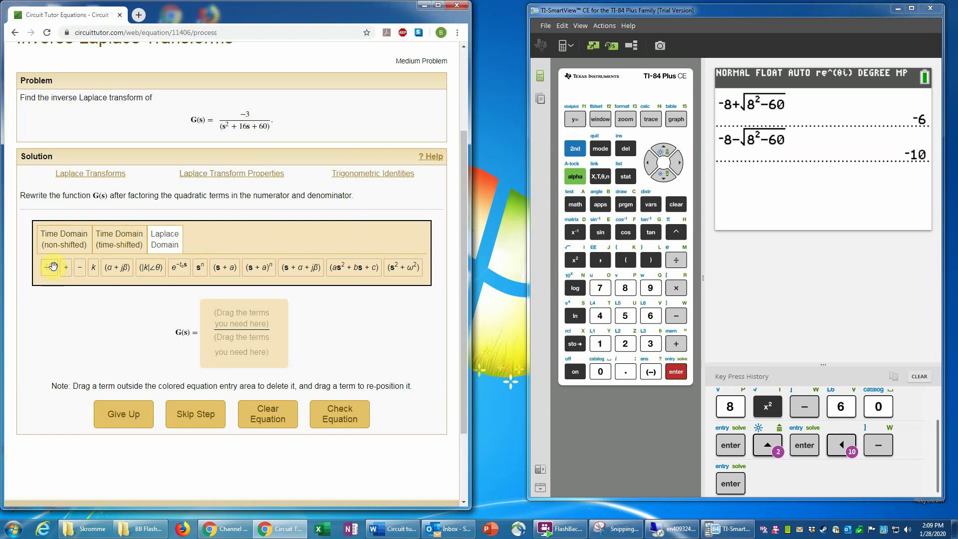
pyautogui.moveTo(93, 270); pyautogui.dragTo(245, 323)
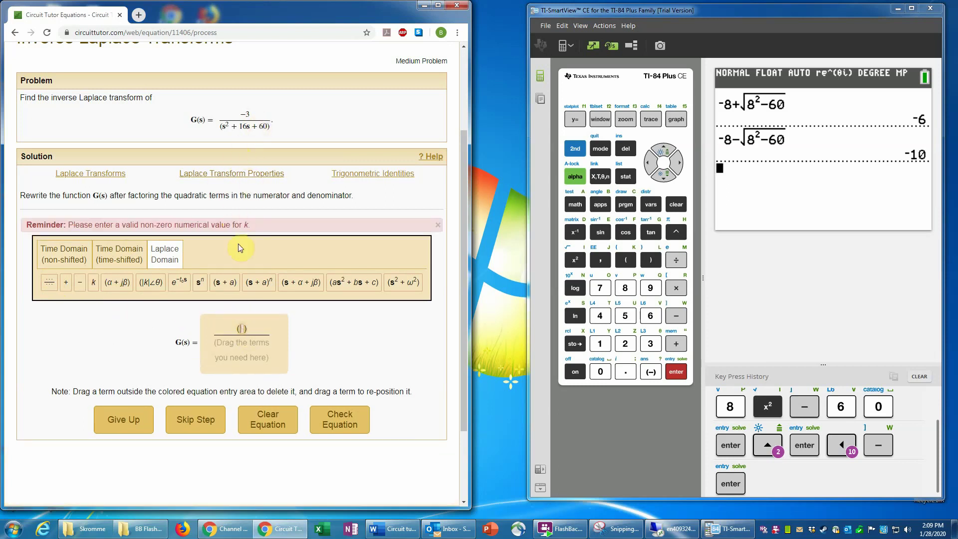
pyautogui.moveTo(227, 284); pyautogui.dragTo(242, 352)
pyautogui.moveTo(228, 297); pyautogui.dragTo(244, 376)
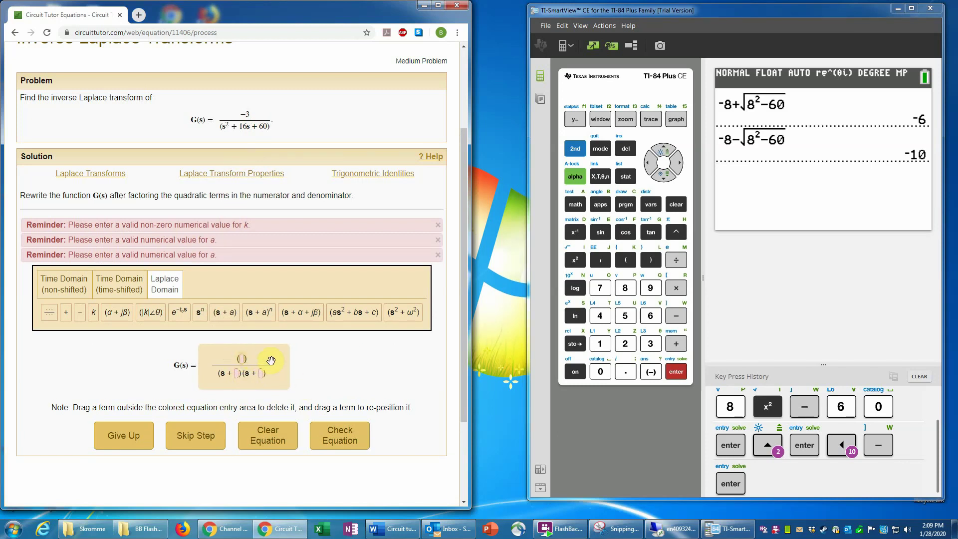
# Set the numerator to -3 and the denominator constants to 6 and 10, and check the factored equation.
pyautogui.click(241, 359)
pyautogui.write('-3')
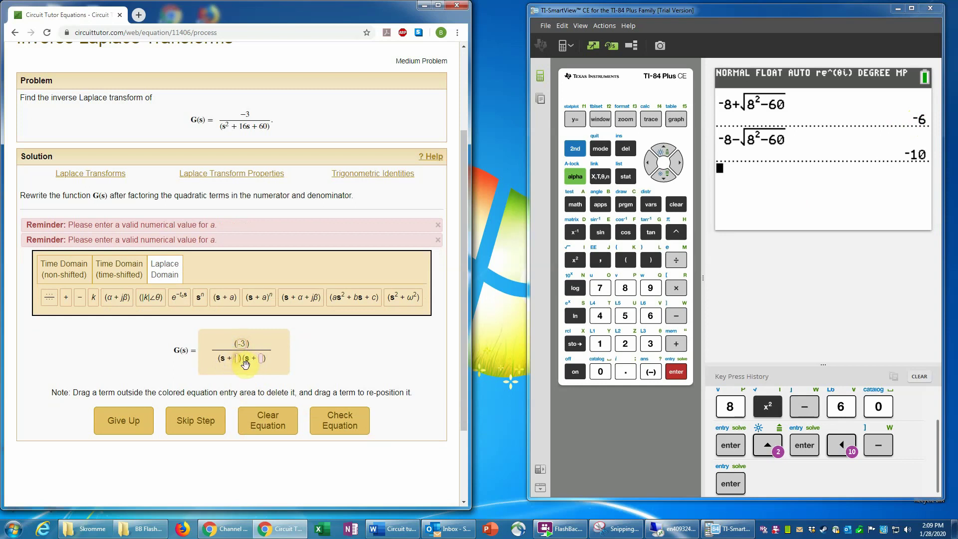
pyautogui.write('6')
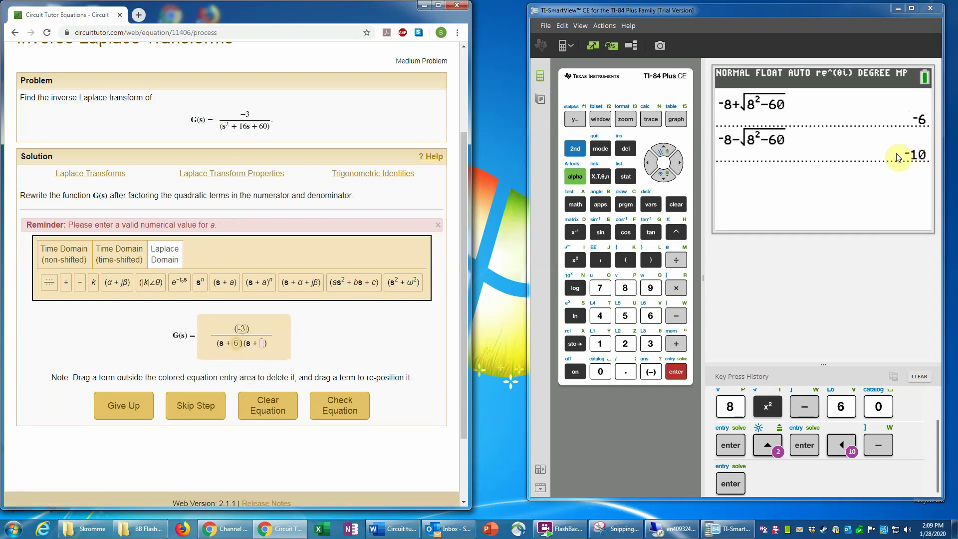
pyautogui.click(265, 344)
pyautogui.write('10')
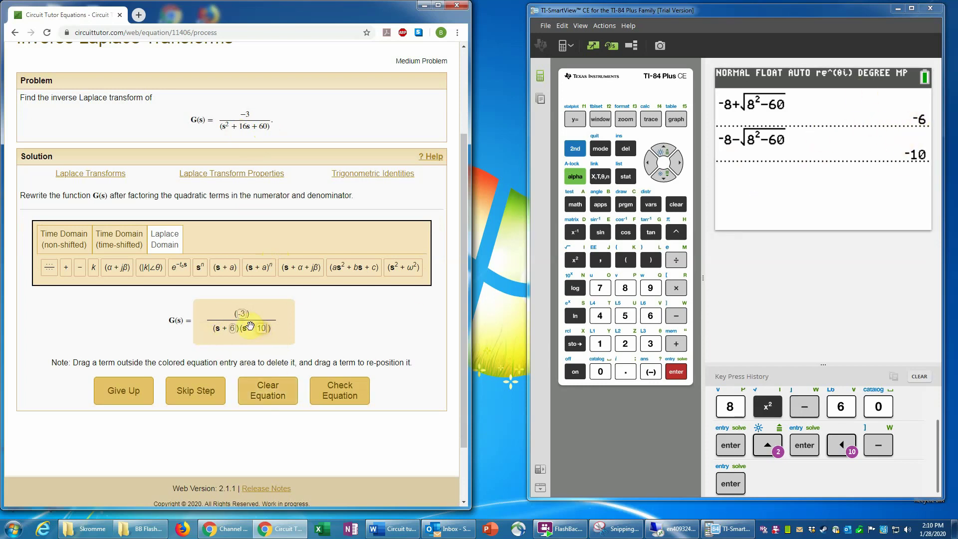
pyautogui.click(349, 393)
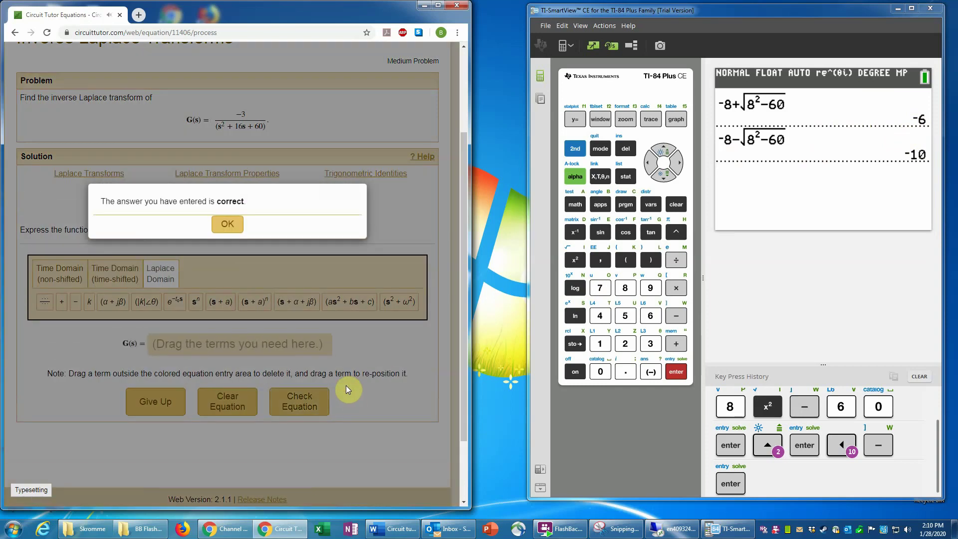
pyautogui.click(227, 224)
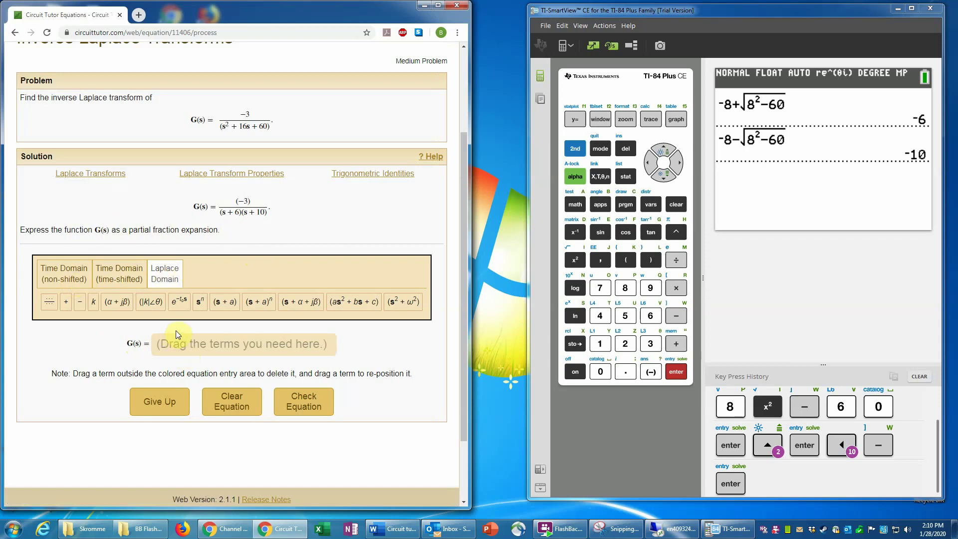
# Build the partial fraction expansion of G(s) as a sum of two fractions, each with k over (s + a).
pyautogui.click(47, 305)
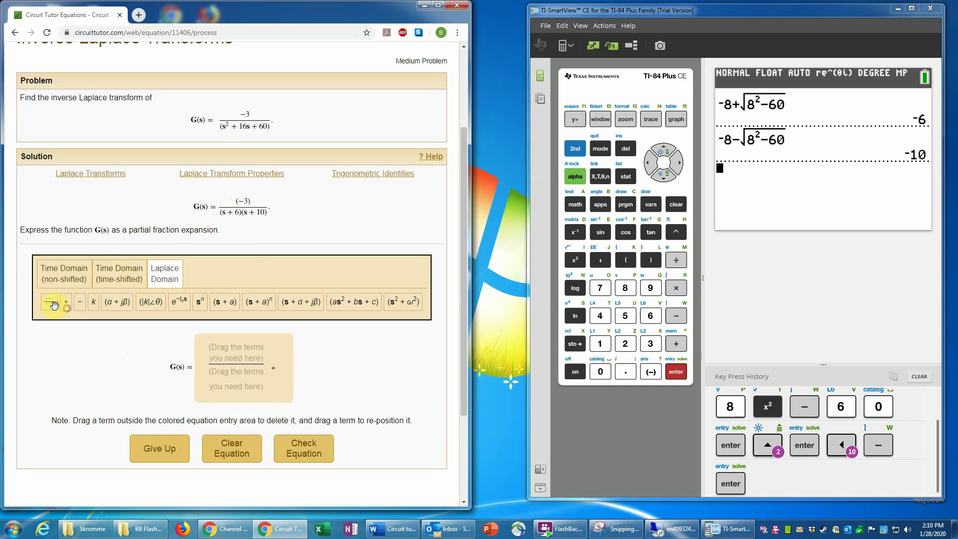
pyautogui.click(49, 303)
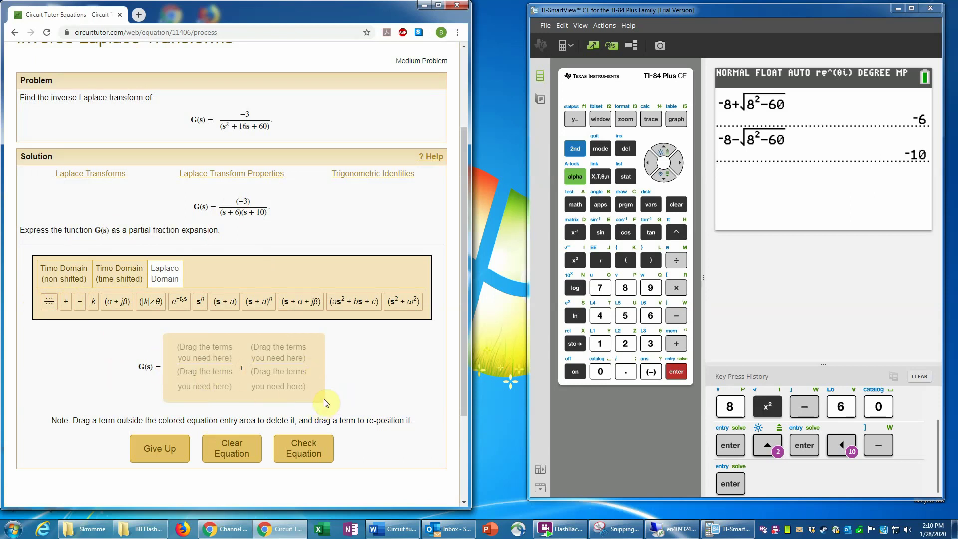
pyautogui.moveTo(283, 366); pyautogui.dragTo(392, 371)
pyautogui.click(49, 302)
pyautogui.moveTo(94, 303); pyautogui.dragTo(205, 355)
pyautogui.moveTo(94, 317); pyautogui.dragTo(288, 357)
pyautogui.moveTo(229, 332); pyautogui.dragTo(207, 402)
pyautogui.moveTo(227, 352); pyautogui.dragTo(271, 425)
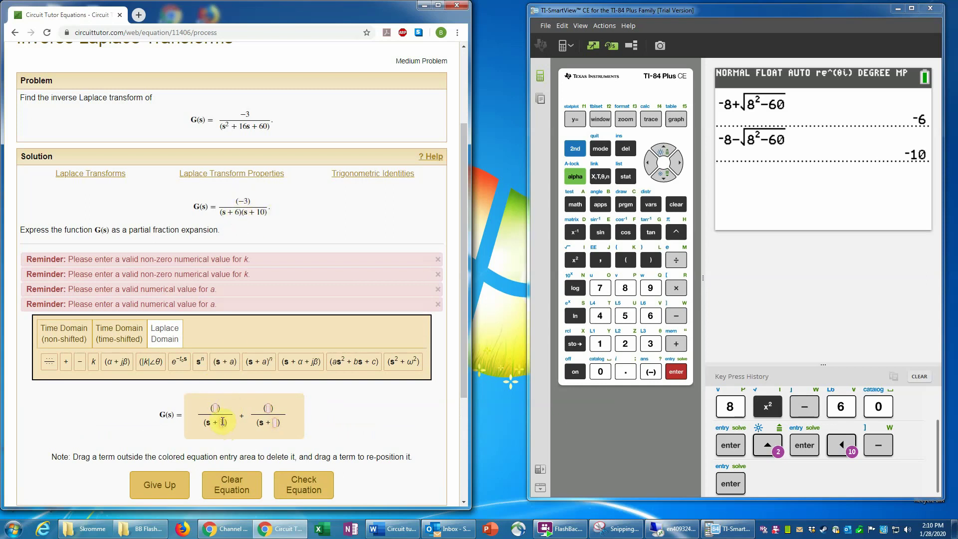
# Set the expansion's denominator constants to 6 and 10 and the first numerator to -0.75.
pyautogui.write('6')
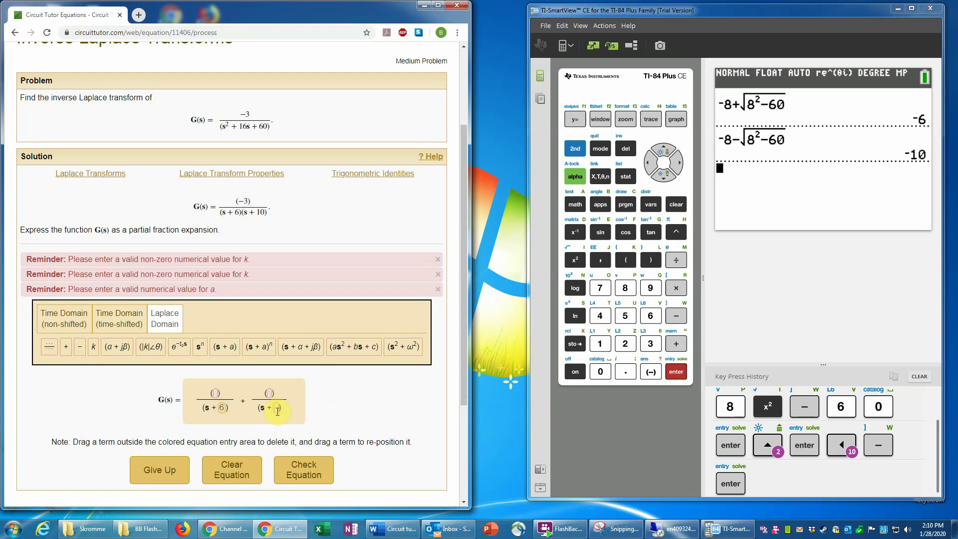
pyautogui.write('10')
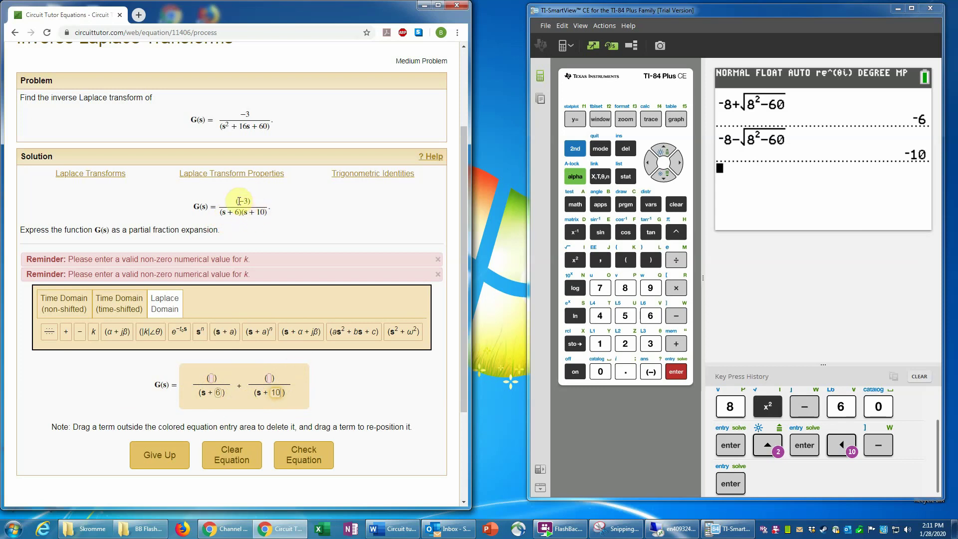
pyautogui.click(212, 378)
pyautogui.write('0.75')
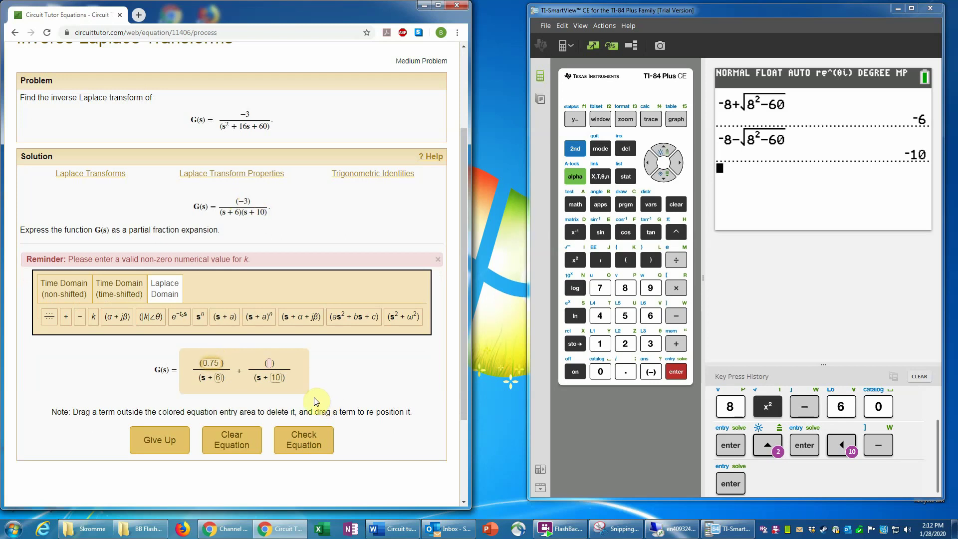
pyautogui.click(202, 363)
pyautogui.write('-')
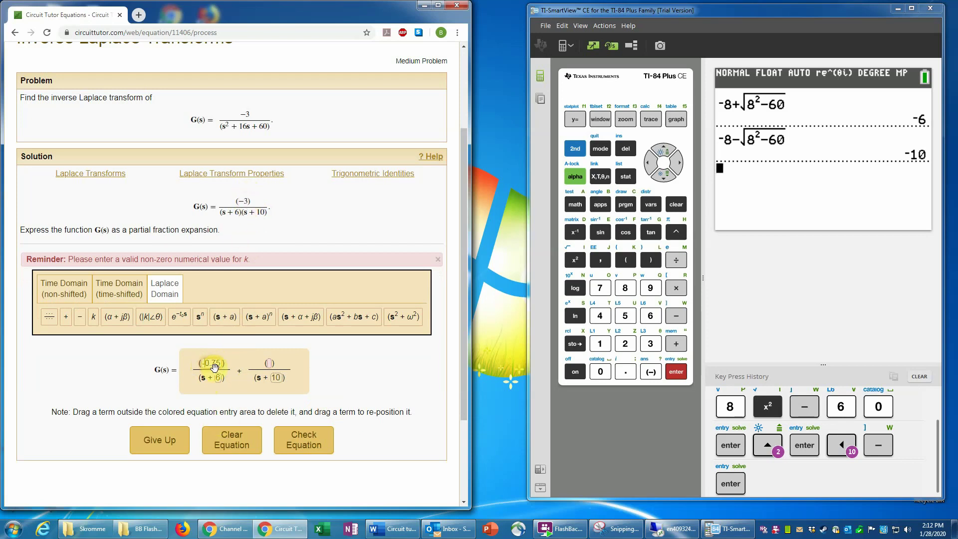
# Set the second fraction's numerator to 0.75 and check the partial fraction expansion.
pyautogui.click(273, 366)
pyautogui.click(270, 364)
pyautogui.write('0.75')
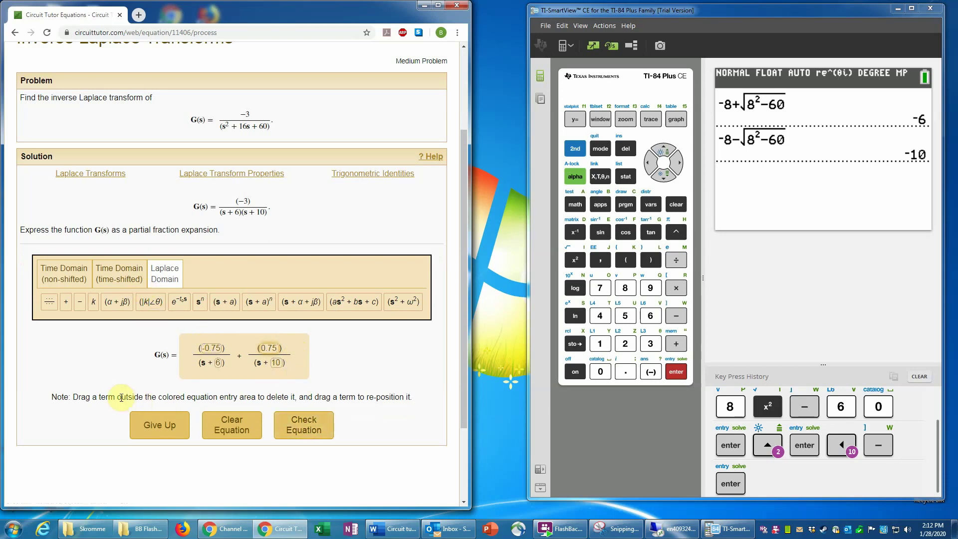
pyautogui.click(306, 426)
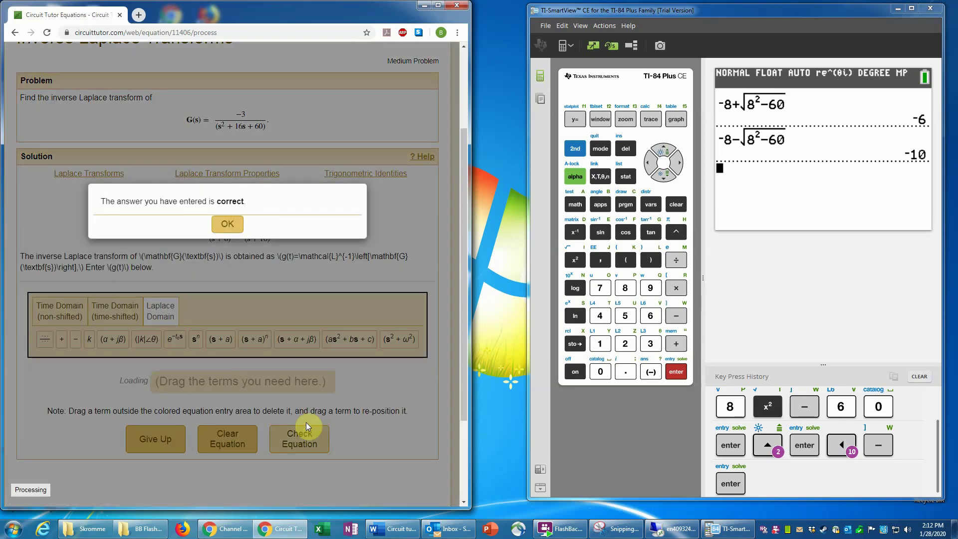
pyautogui.click(228, 225)
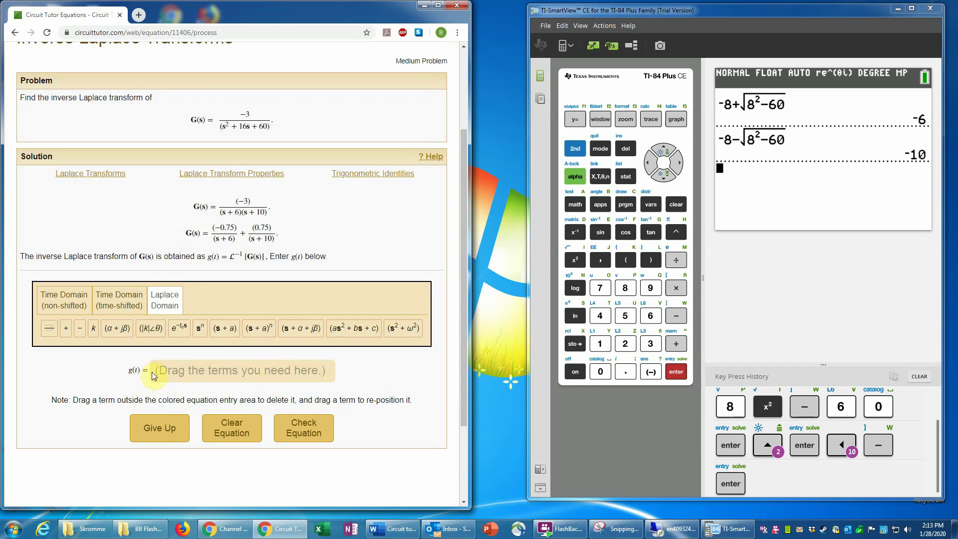
# Show the non-shifted time-domain terms and consult the Laplace Transforms table for the inverse of 1/(s + a).
pyautogui.click(66, 305)
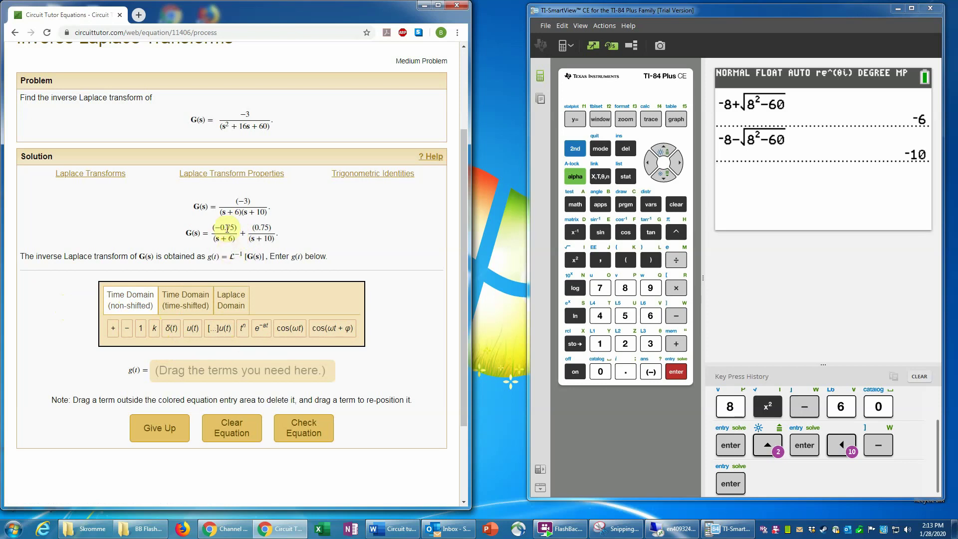
pyautogui.click(103, 175)
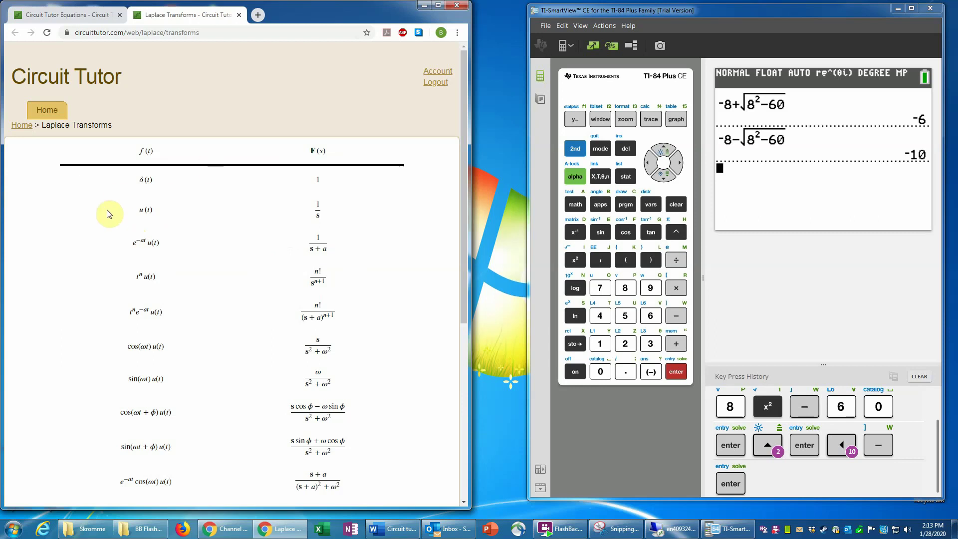
pyautogui.click(239, 16)
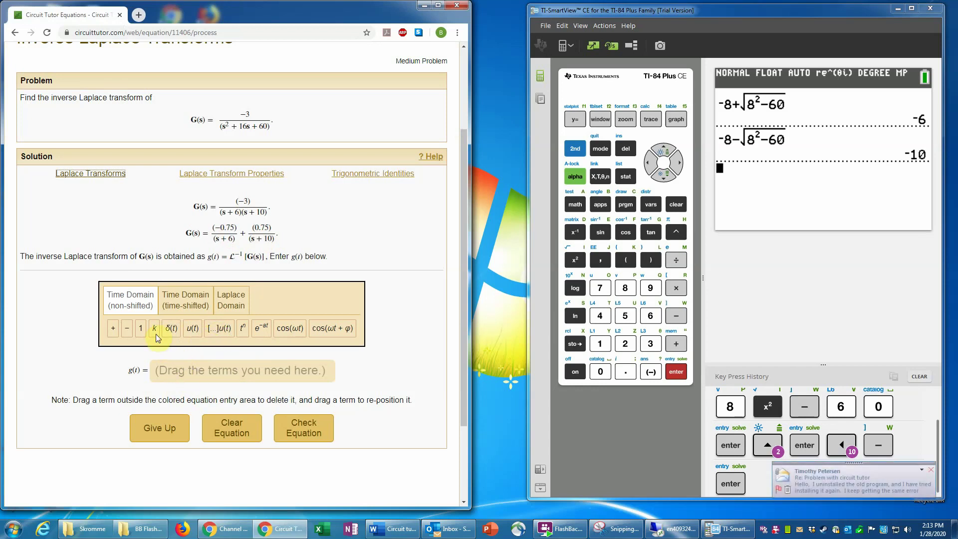
# Build g(t) as a sum of two non-shifted terms, each made of k, e^(-at) and the unit step u(t).
pyautogui.moveTo(154, 332); pyautogui.dragTo(187, 369)
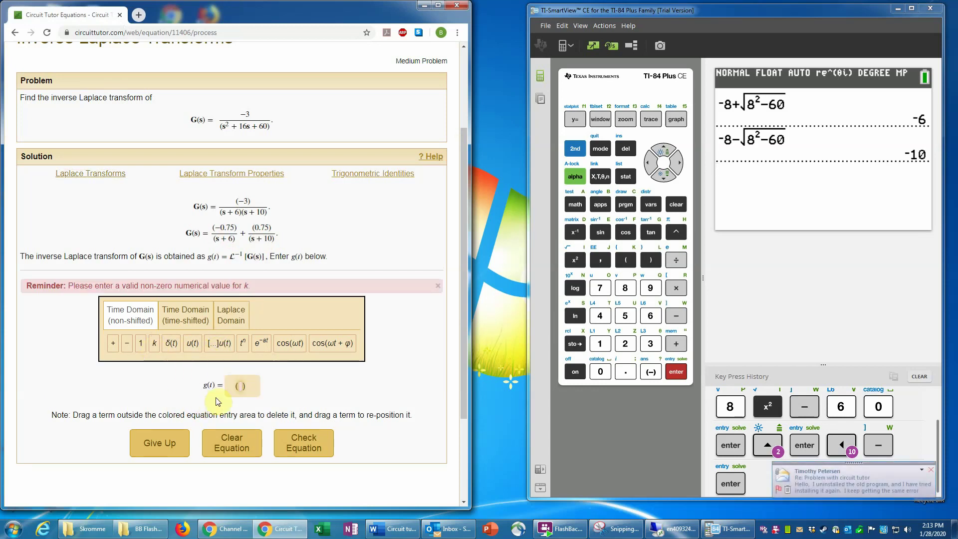
pyautogui.click(260, 346)
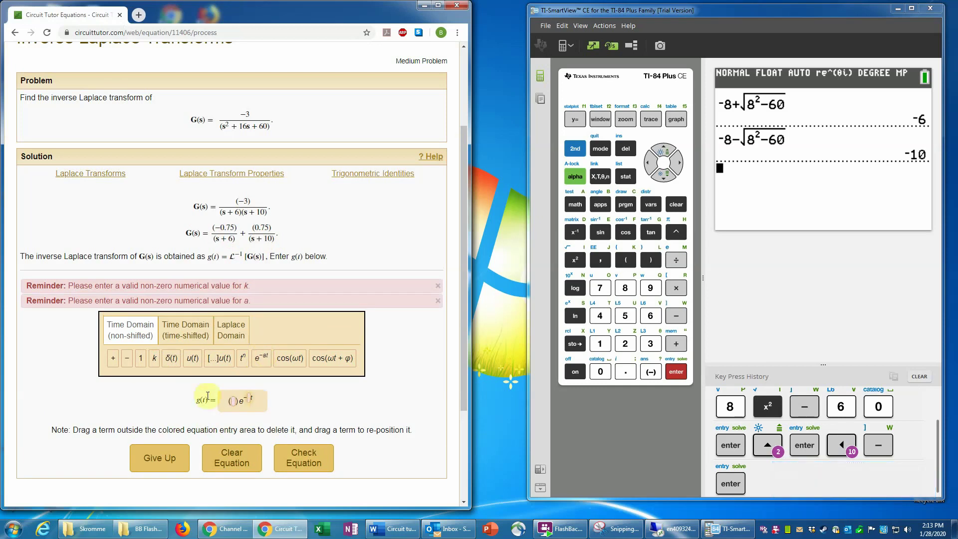
pyautogui.click(192, 358)
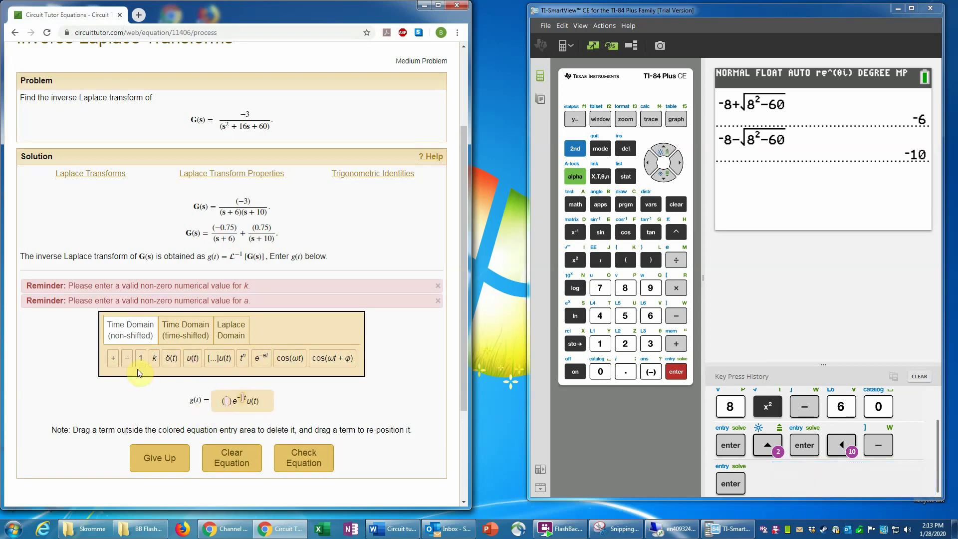
pyautogui.click(113, 359)
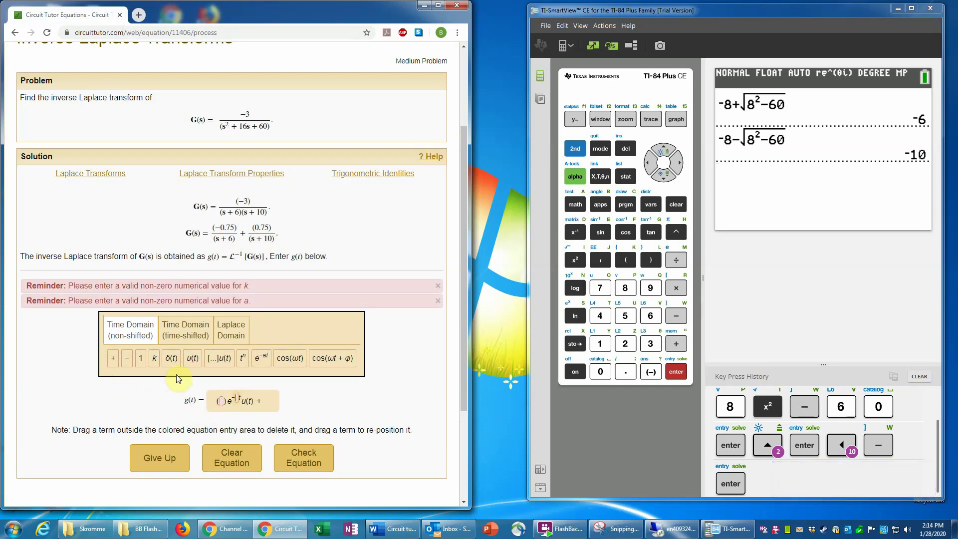
pyautogui.click(155, 358)
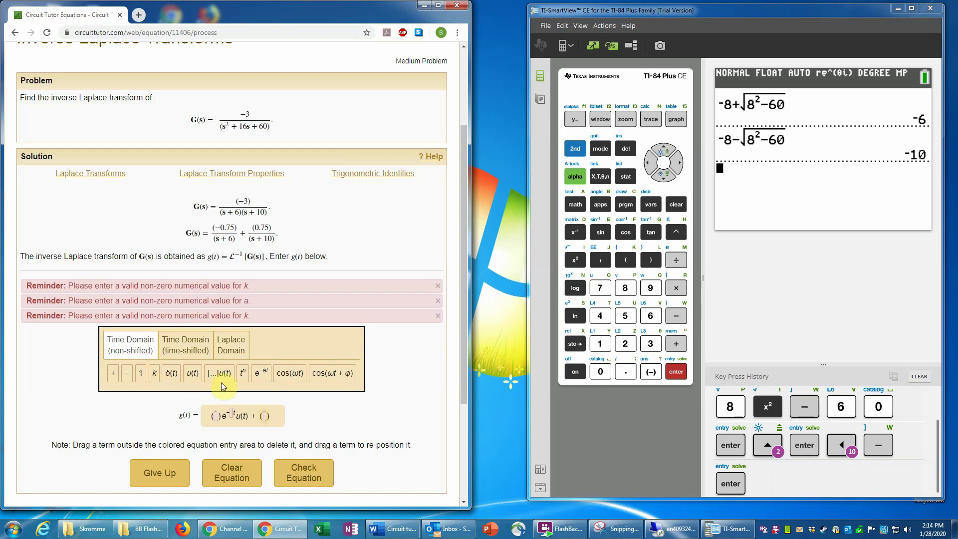
pyautogui.click(260, 375)
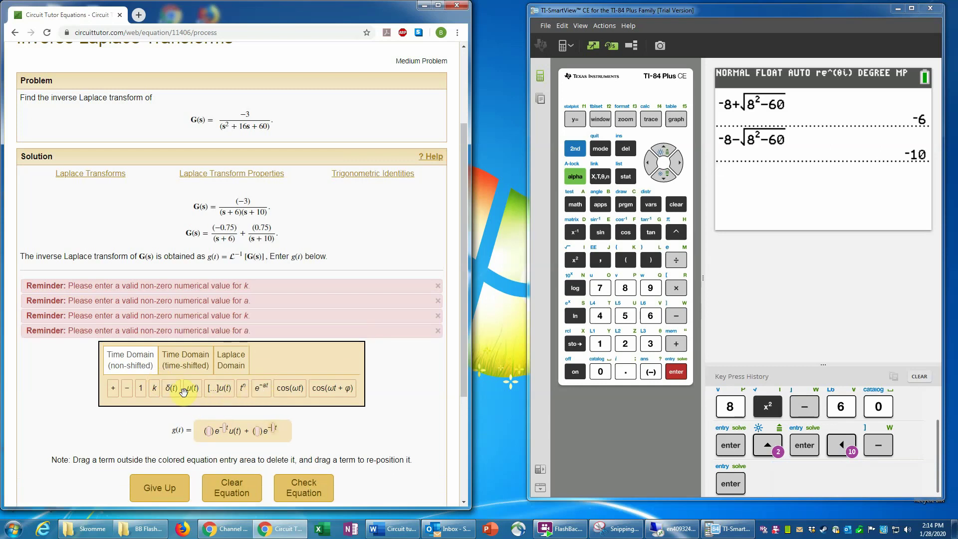
pyautogui.click(184, 391)
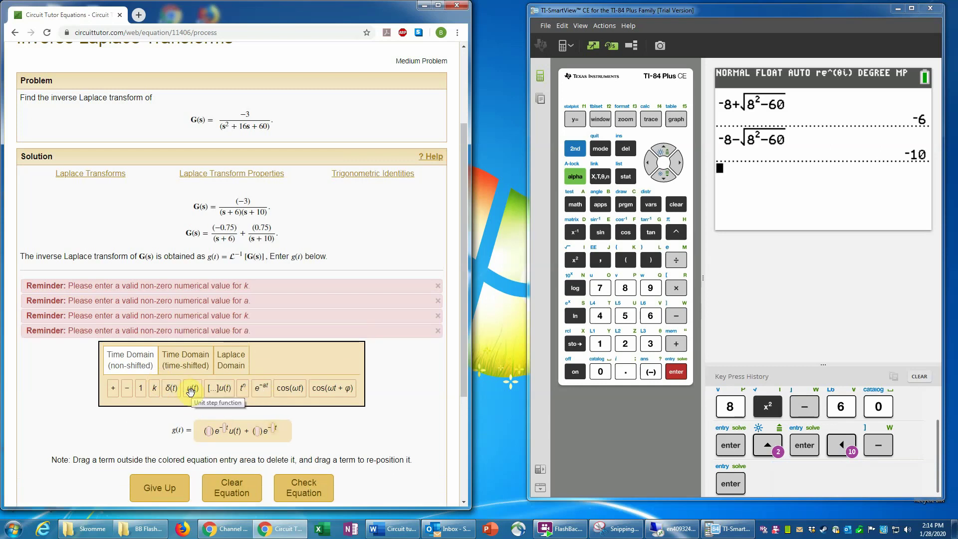
# In the first term of g(t), set the coefficient to -0.75 and the exponent constant to 6.
pyautogui.click(204, 432)
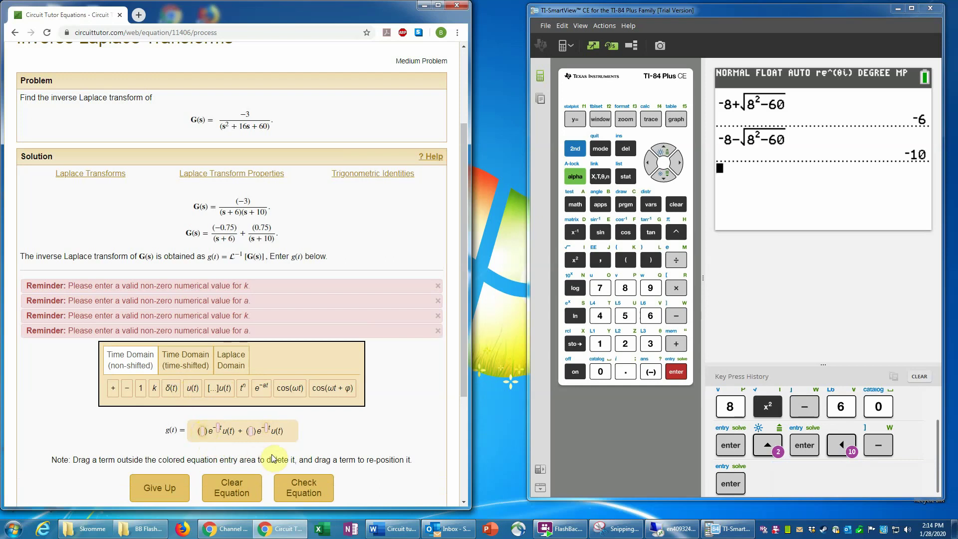
pyautogui.write('-0.75')
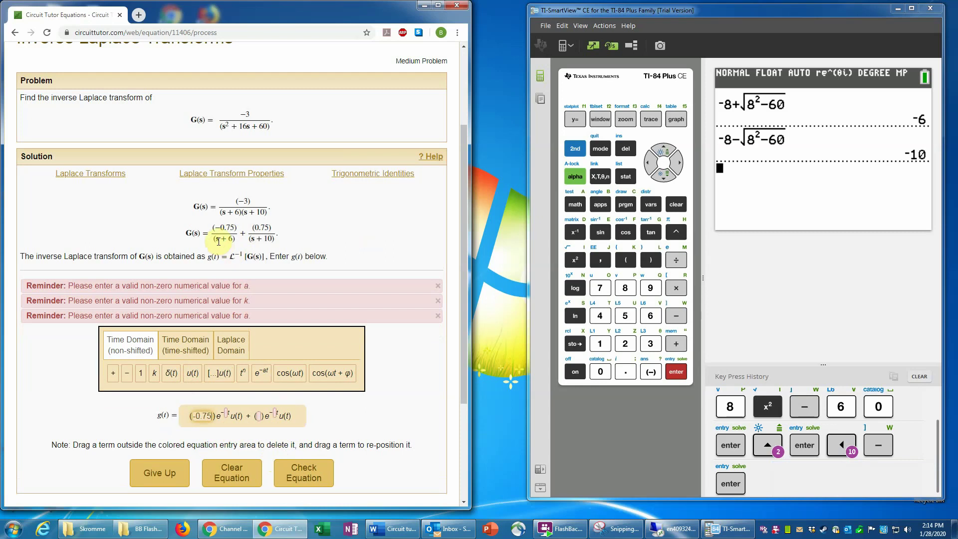
pyautogui.click(228, 415)
pyautogui.write('6')
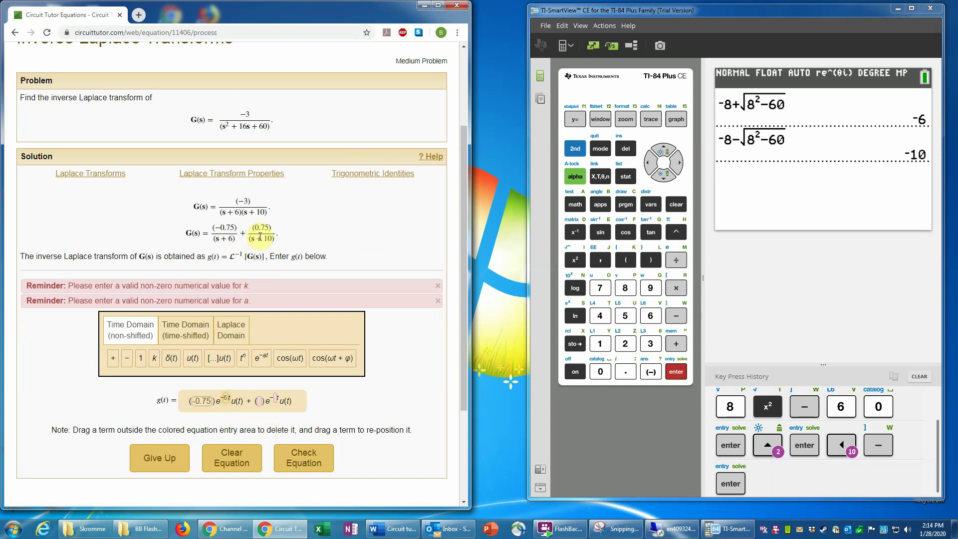
# Set the second term's coefficient to 0.75 and exponent constant to 10, and check the g(t) equation.
pyautogui.click(263, 398)
pyautogui.write('0.75')
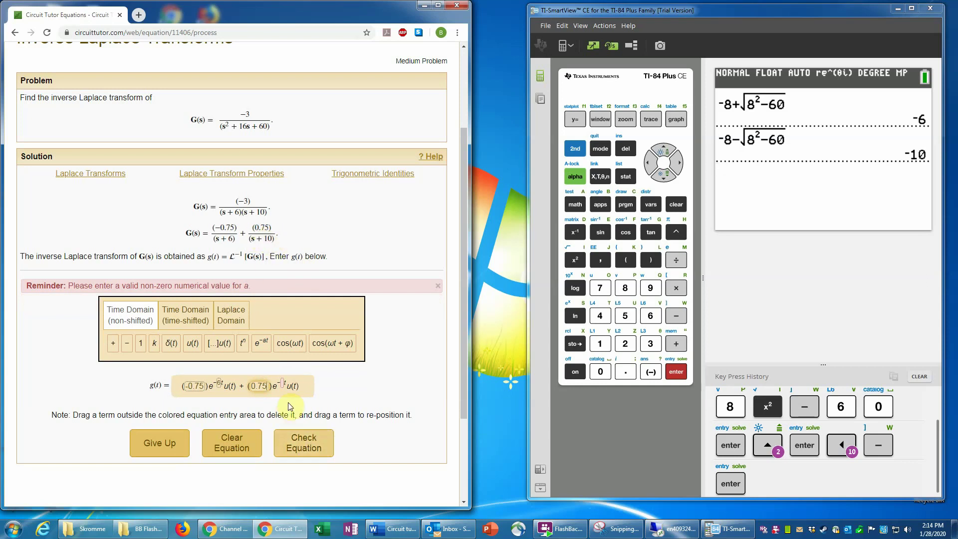
pyautogui.click(284, 384)
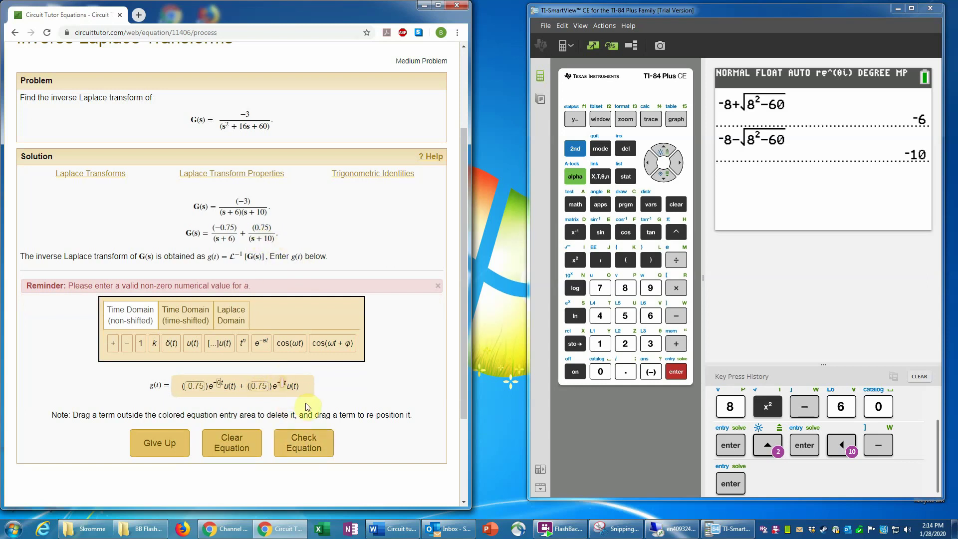
pyautogui.write('10')
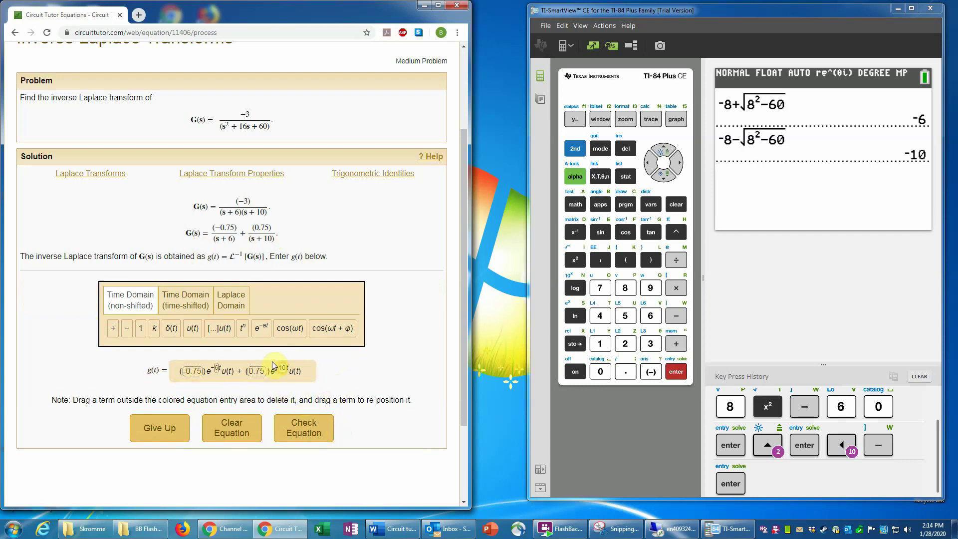
pyautogui.click(310, 433)
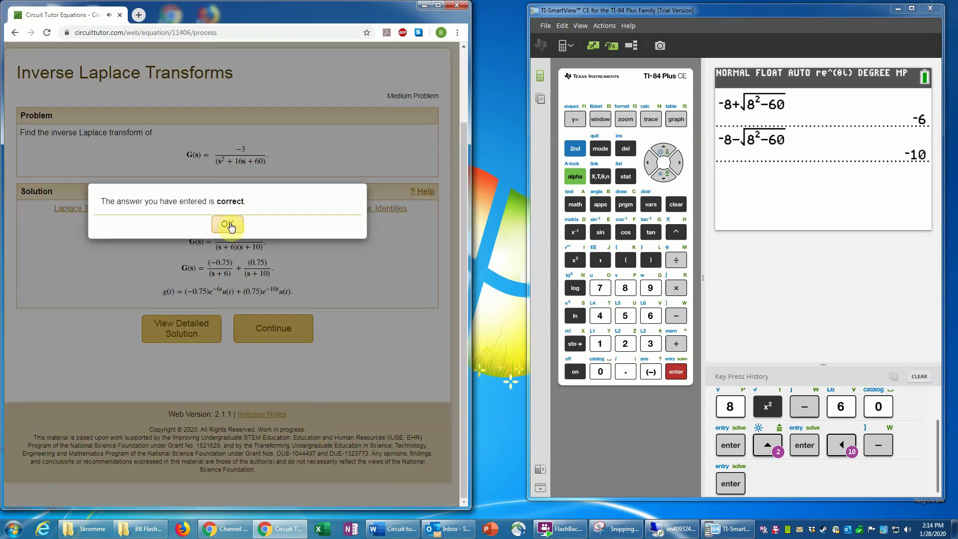
pyautogui.click(228, 226)
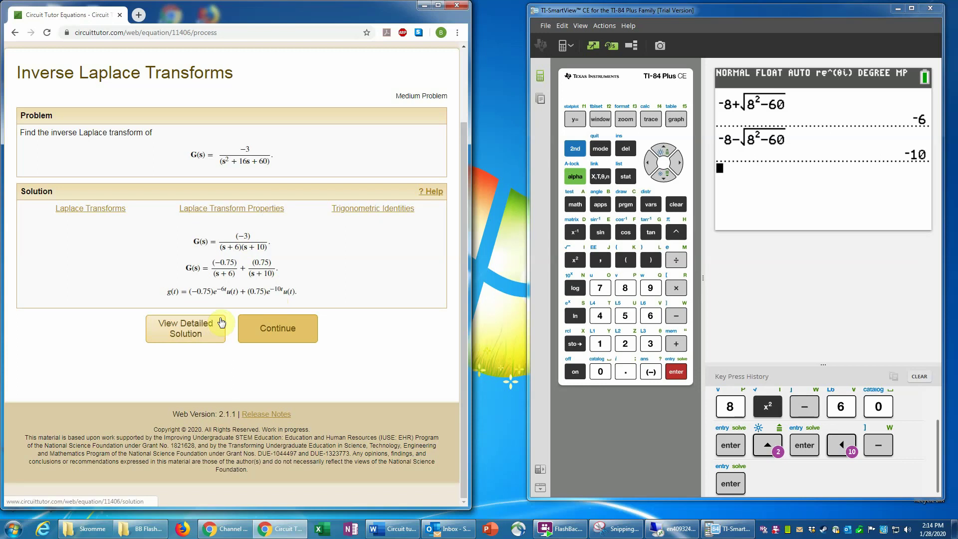
# Review the problem's detailed solution through to the final answer and return to the level menu.
pyautogui.click(181, 330)
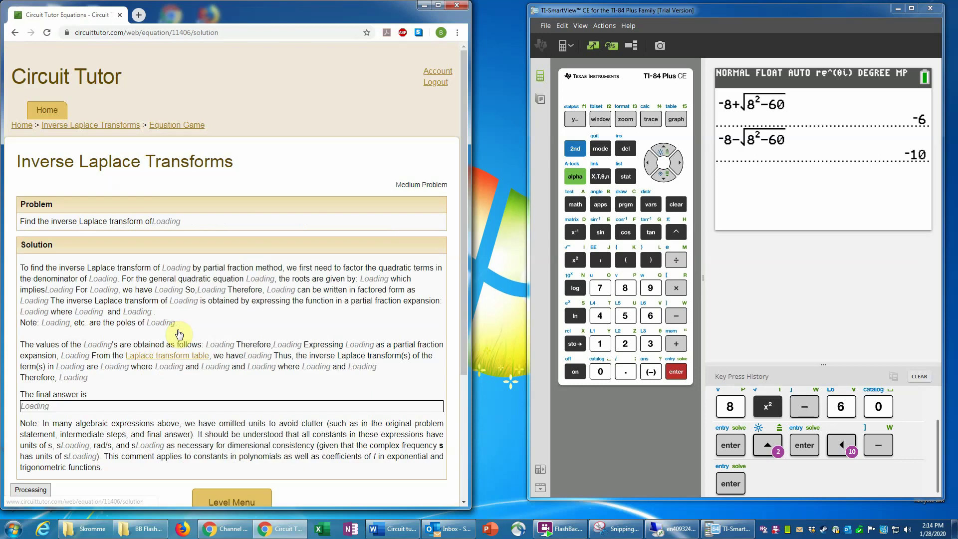
pyautogui.scroll(-2, 326, 388)
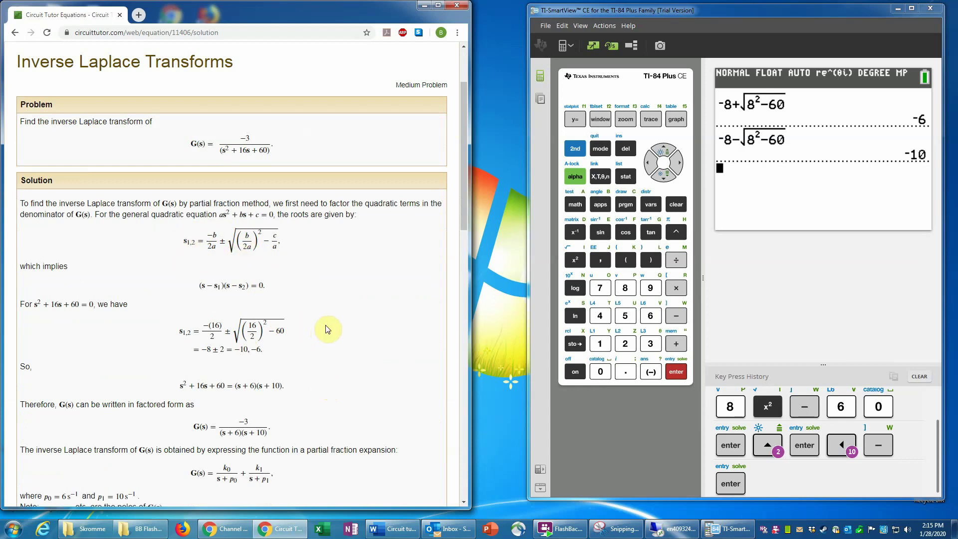
pyautogui.scroll(-8, 321, 327)
pyautogui.scroll(-8, 322, 327)
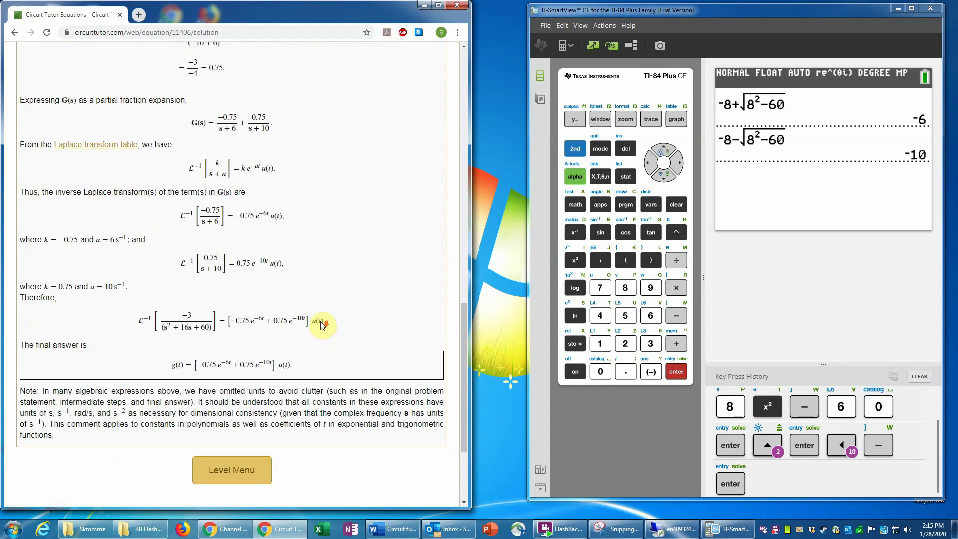
pyautogui.click(238, 367)
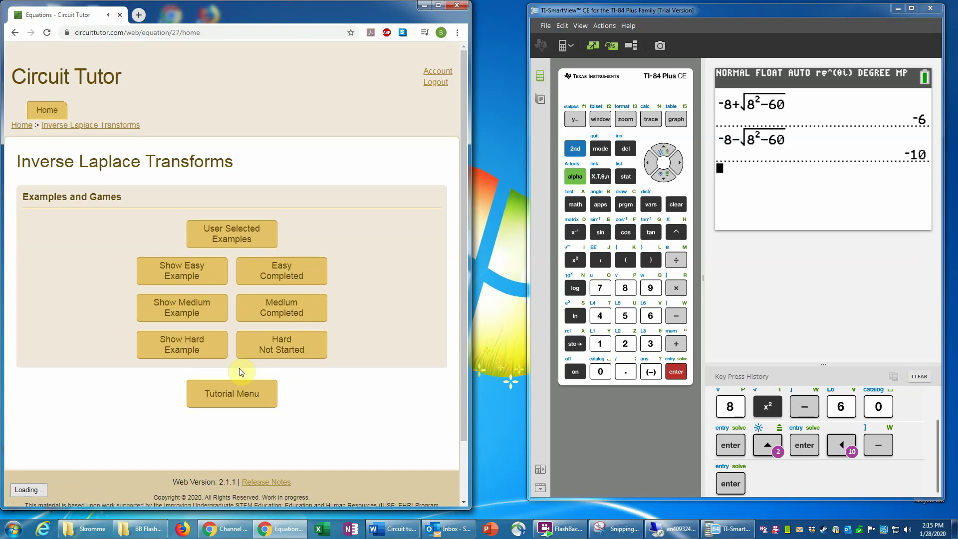